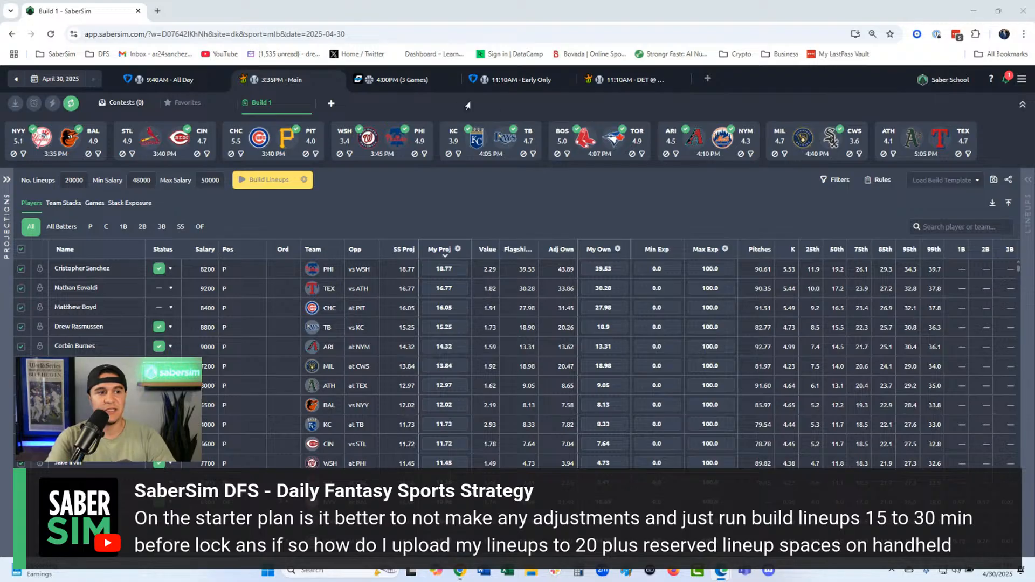
- Filter the slates to NBA, sort by number of games, open the 4/30 4:30 PM DK Main slate, and start a lineup build
click(707, 79)
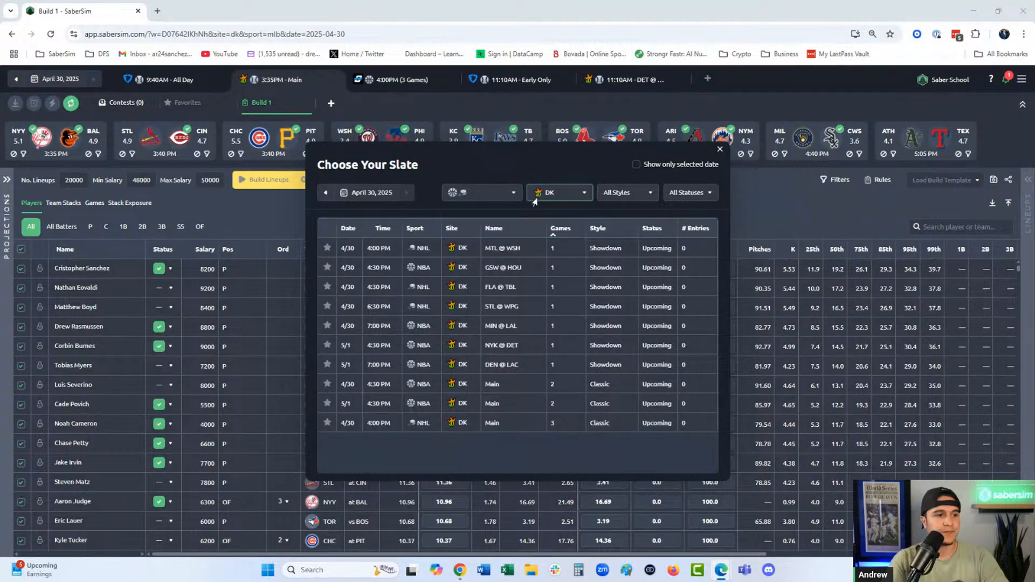
click(509, 193)
click(476, 300)
click(475, 283)
click(475, 300)
click(561, 229)
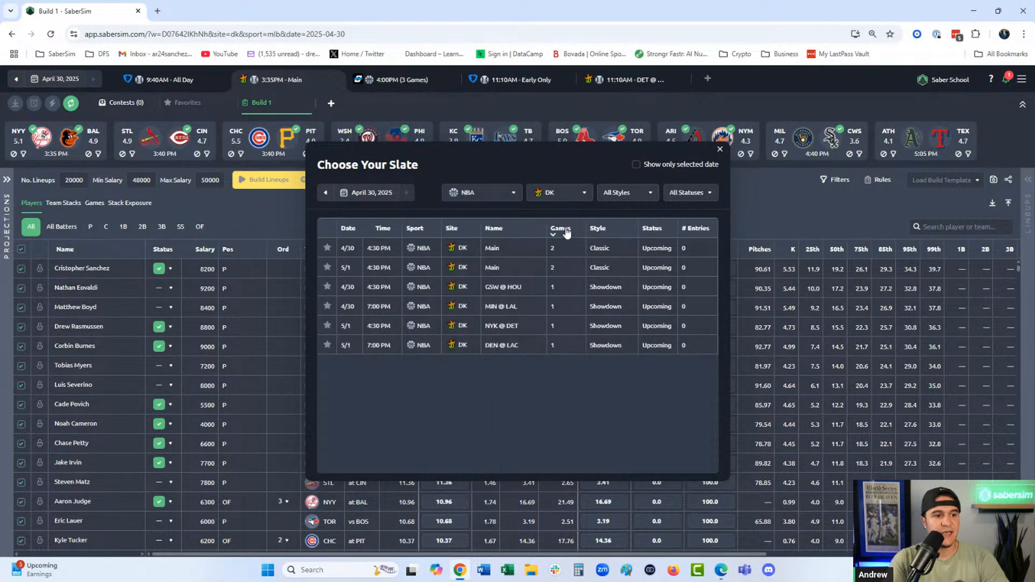
click(520, 247)
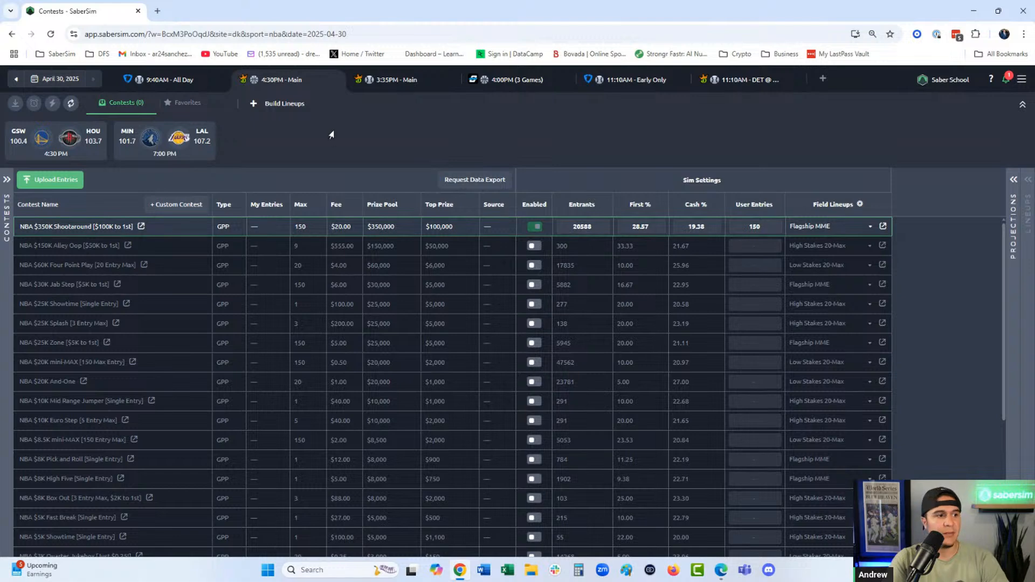
click(296, 104)
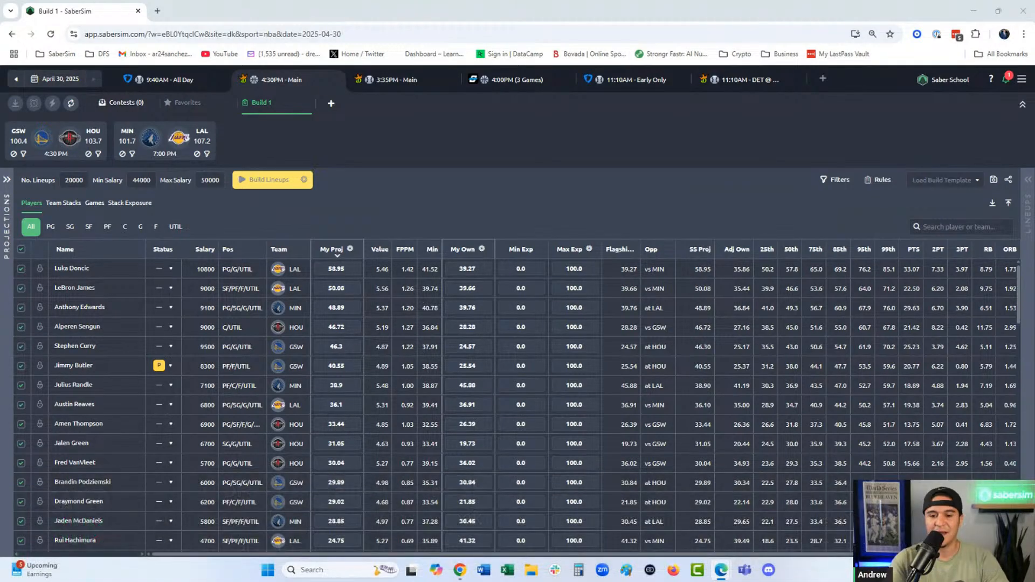
- Open the SaberSim Tutorials collection in the SaberSim Help Center
click(1019, 81)
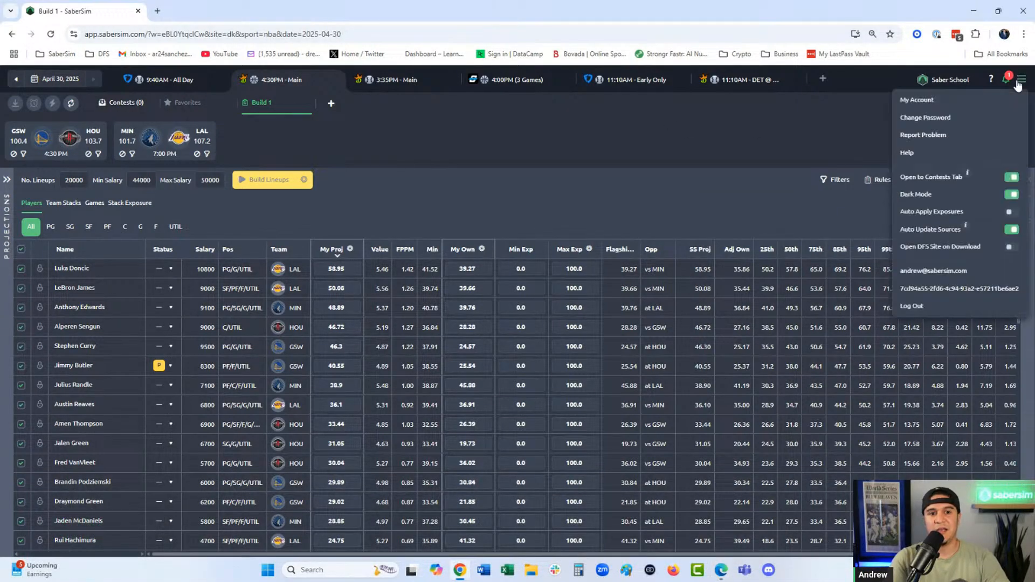
click(911, 156)
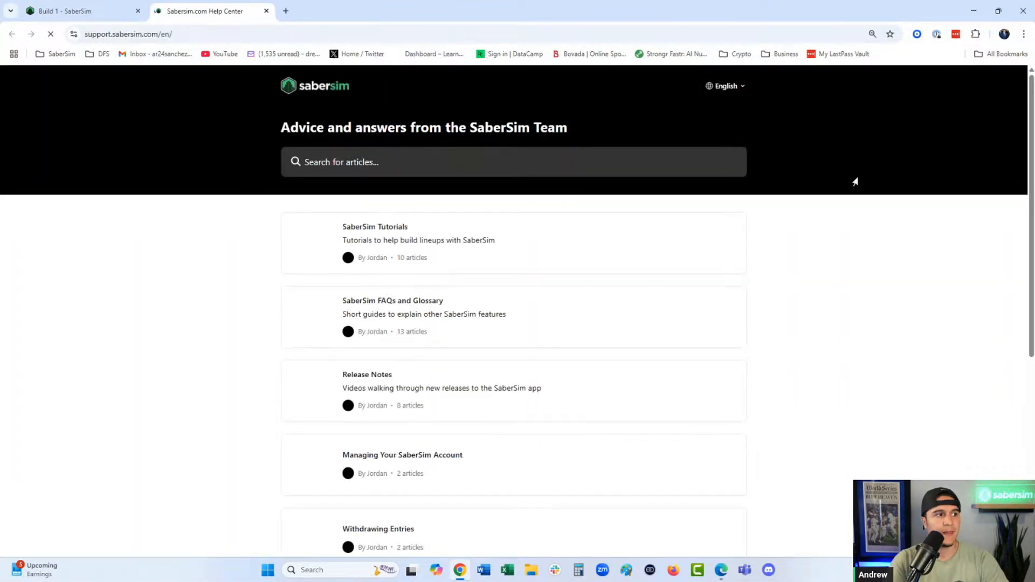
click(437, 247)
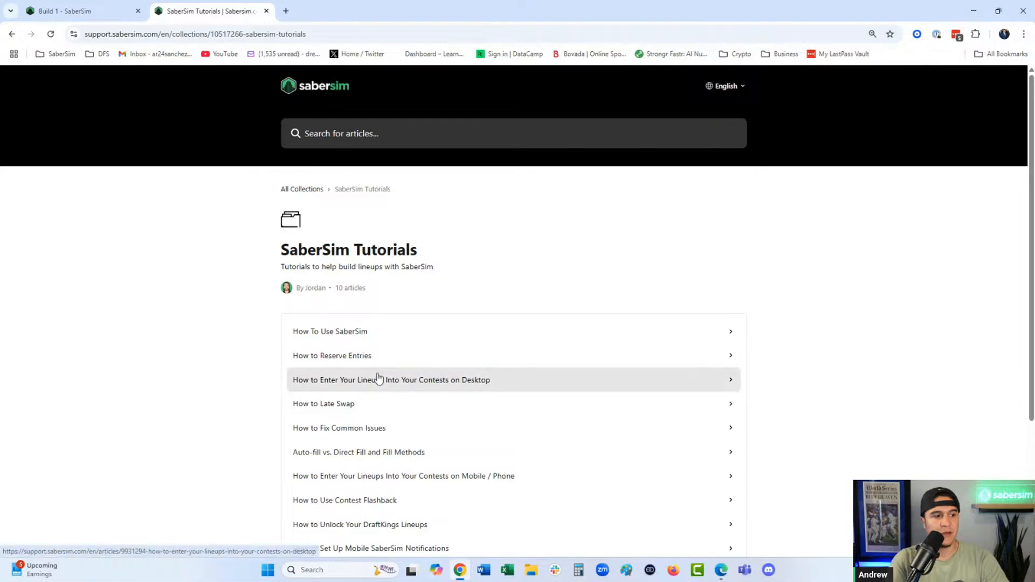
- Copy the link address of the article "How to Enter Your Lineups Into Your Contests on Mobile / Phone"
scroll(435, 260, down, 3)
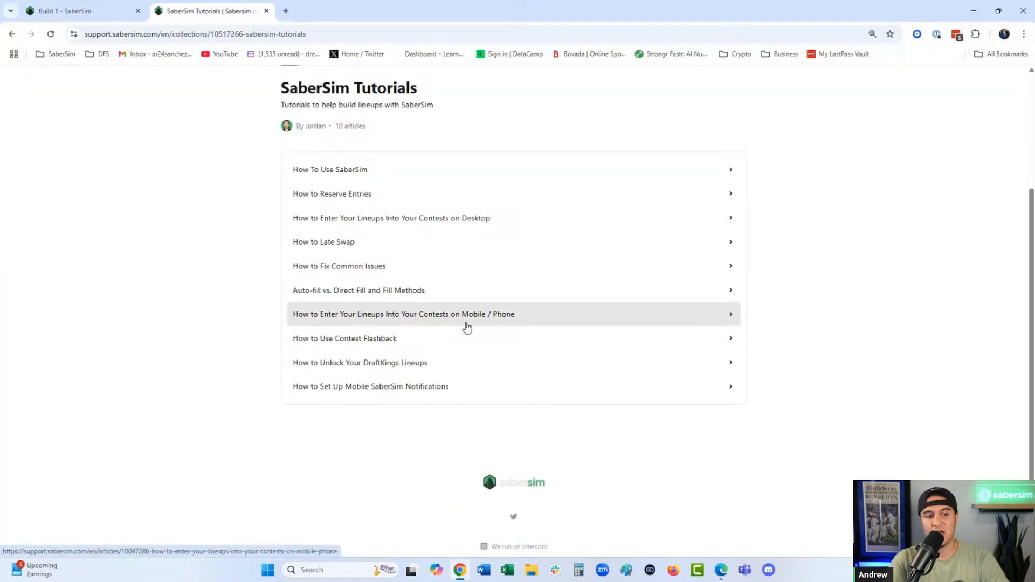
right_click(550, 320)
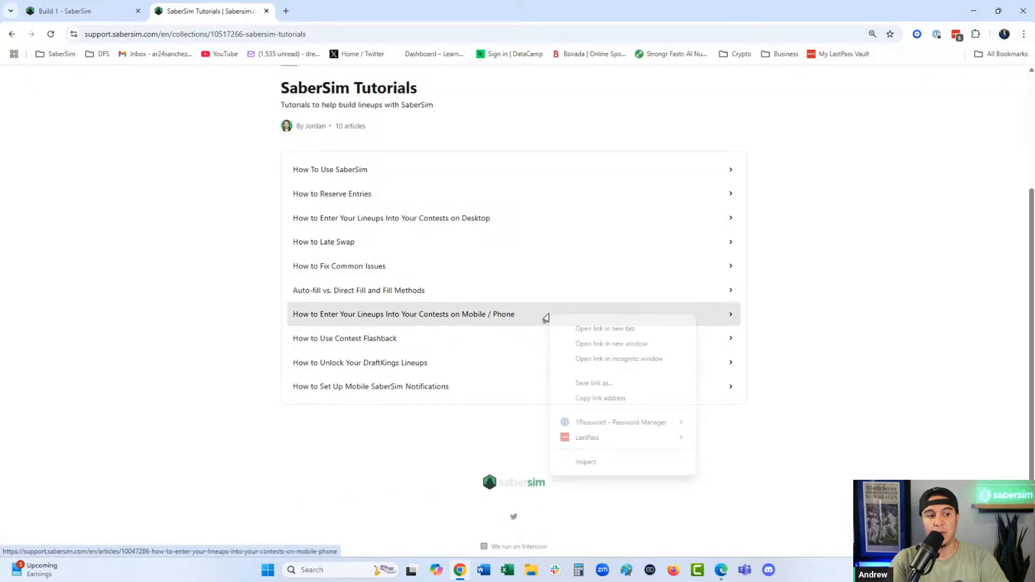
click(592, 397)
- Look through the mobile lineup entry article's DraftKings and FanDuel videos, then close it and return to the NBA build
click(473, 316)
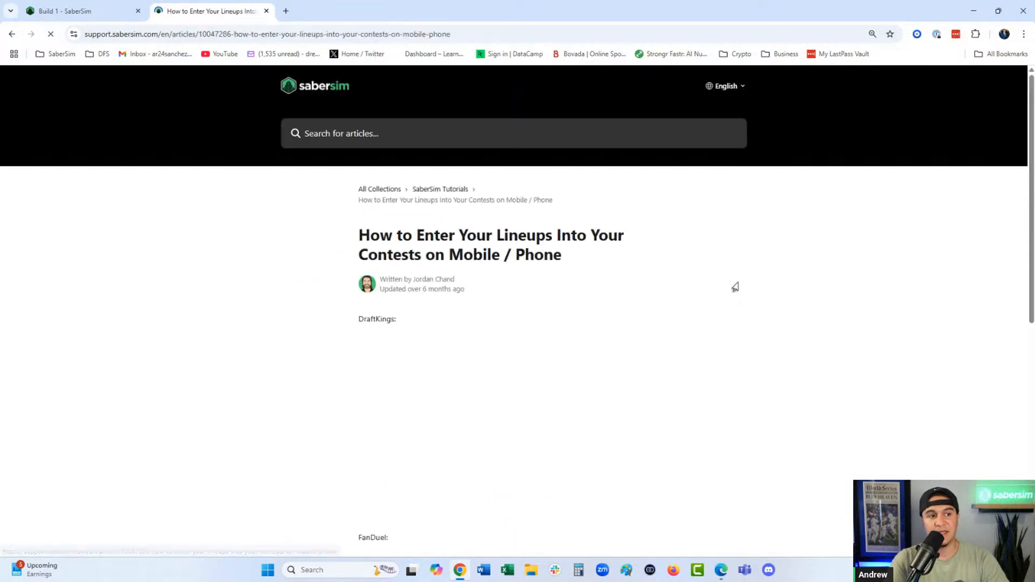
scroll(393, 356, down, 5)
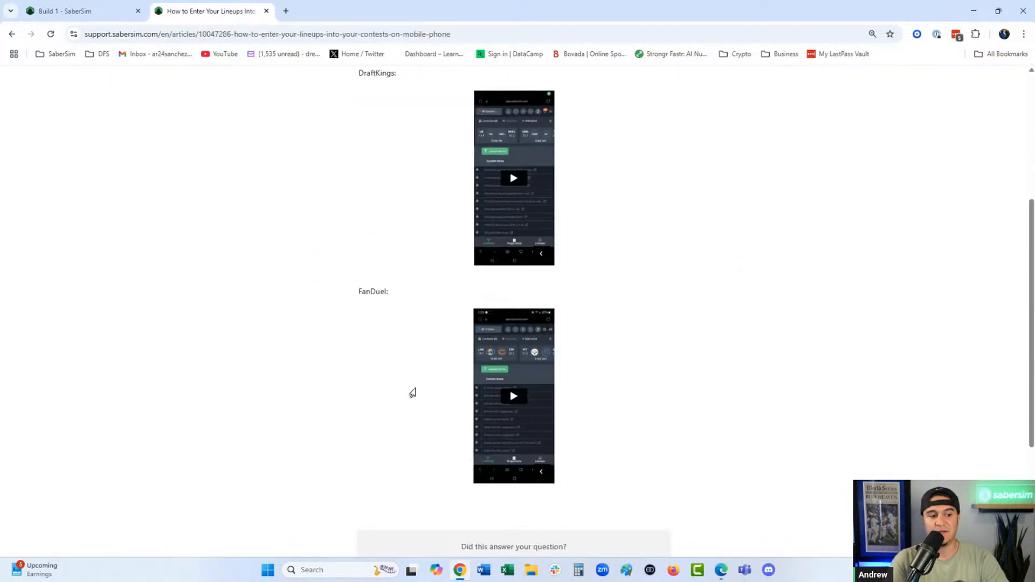
click(267, 11)
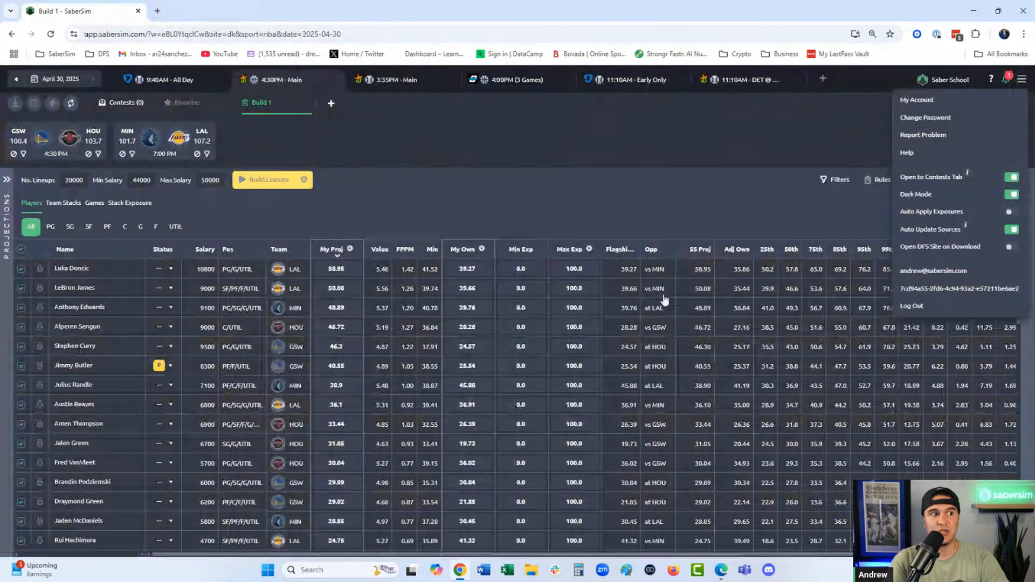
click(550, 178)
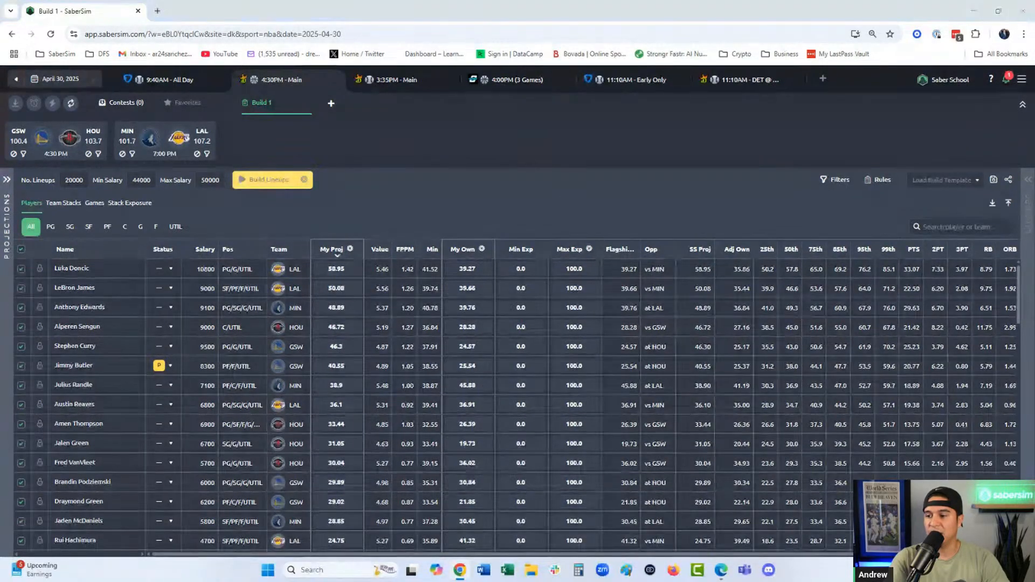
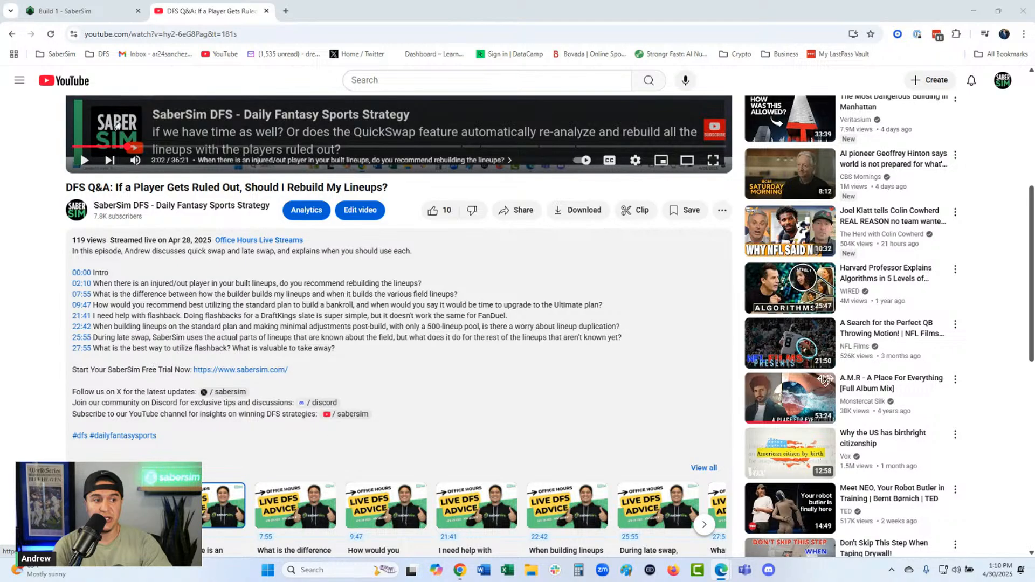
- Close the DFS Q&A video and open the SaberSim Tutorials collection in the Help Center
click(266, 11)
click(1022, 80)
click(956, 157)
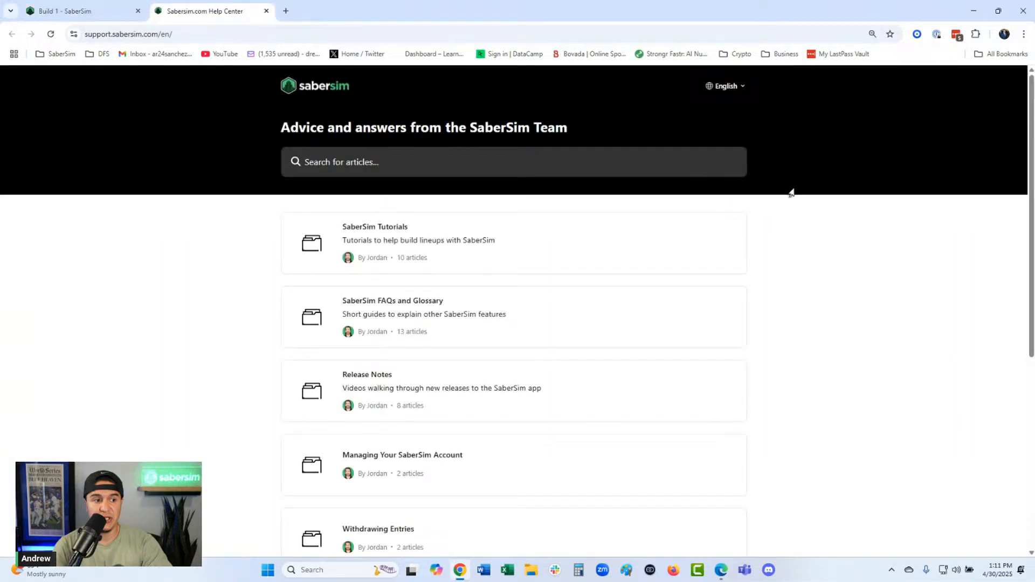
click(386, 257)
scroll(665, 292, down, 3)
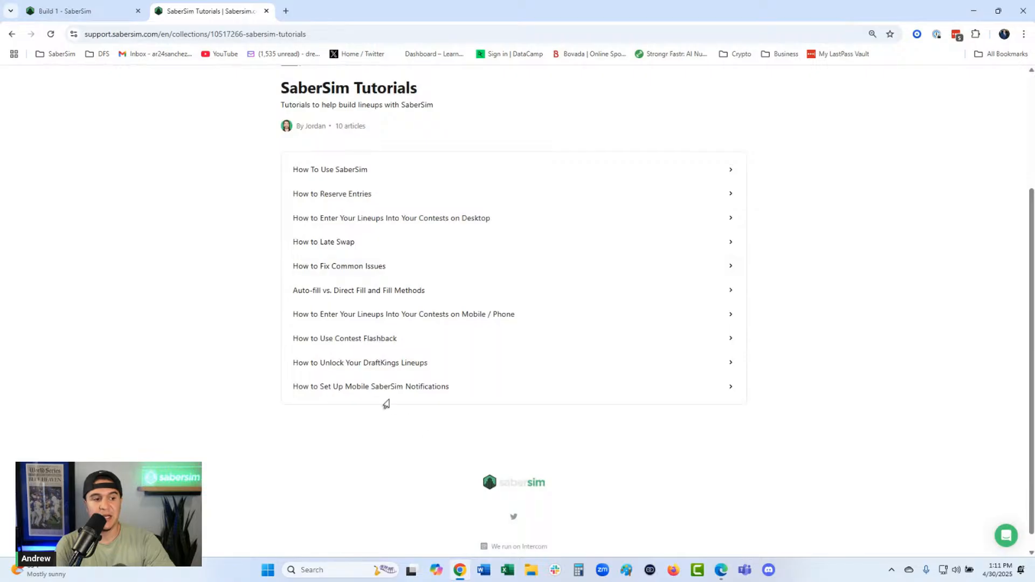
- Copy the link address of the article "How to Use Contest Flashback", then close the Help Center and the bankroll example image
right_click(341, 343)
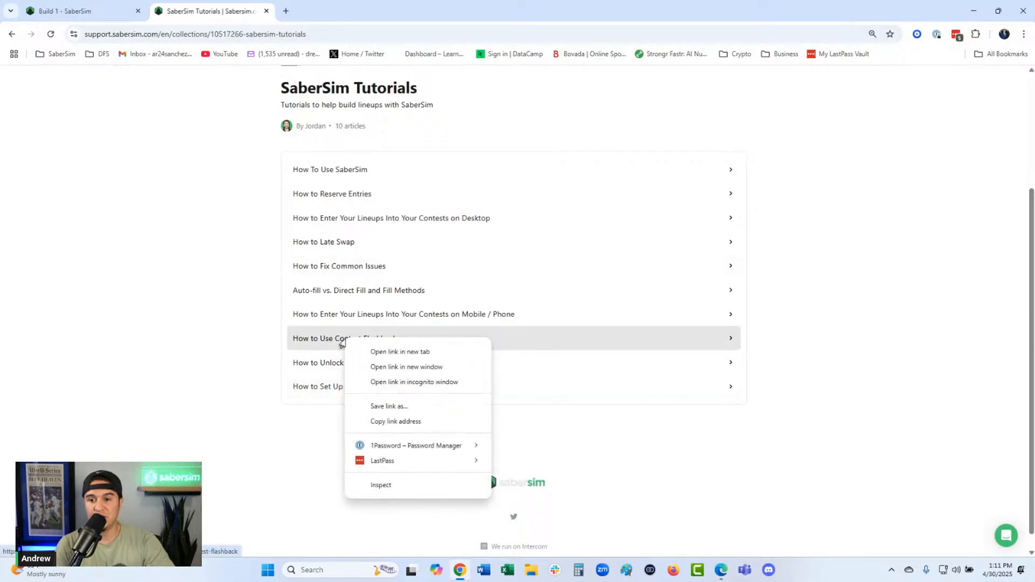
click(416, 423)
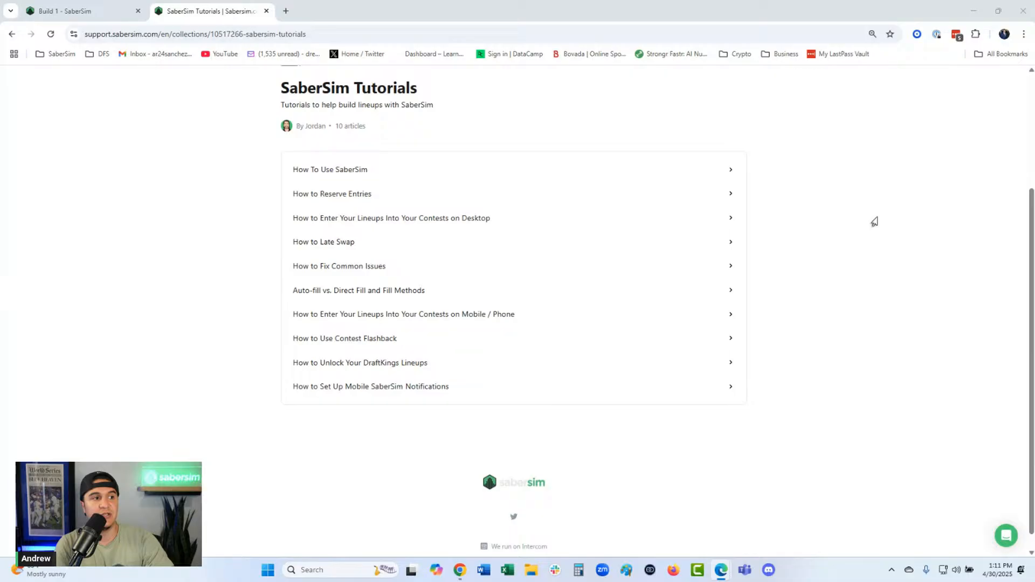
key(ctrl+w)
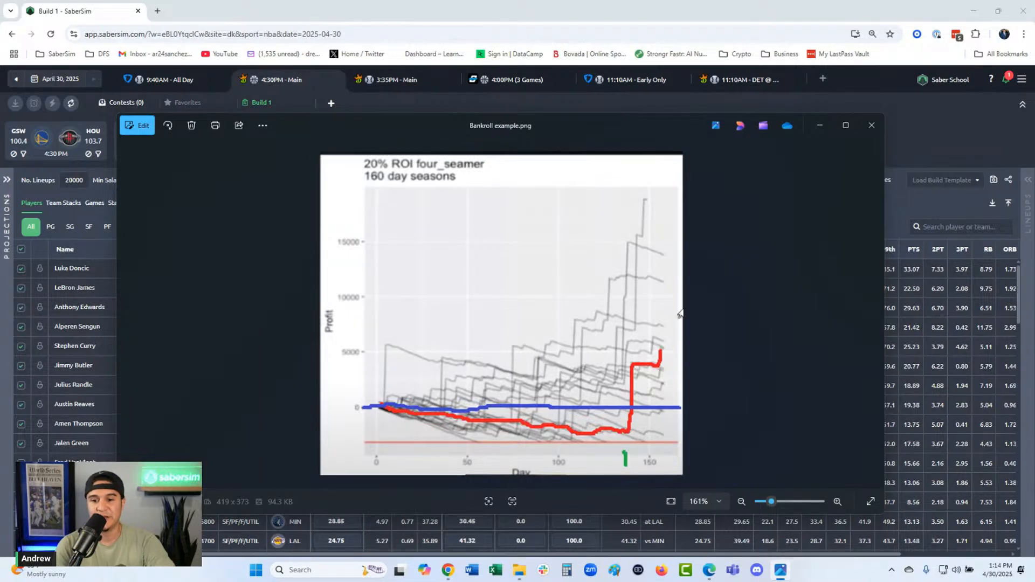
click(865, 131)
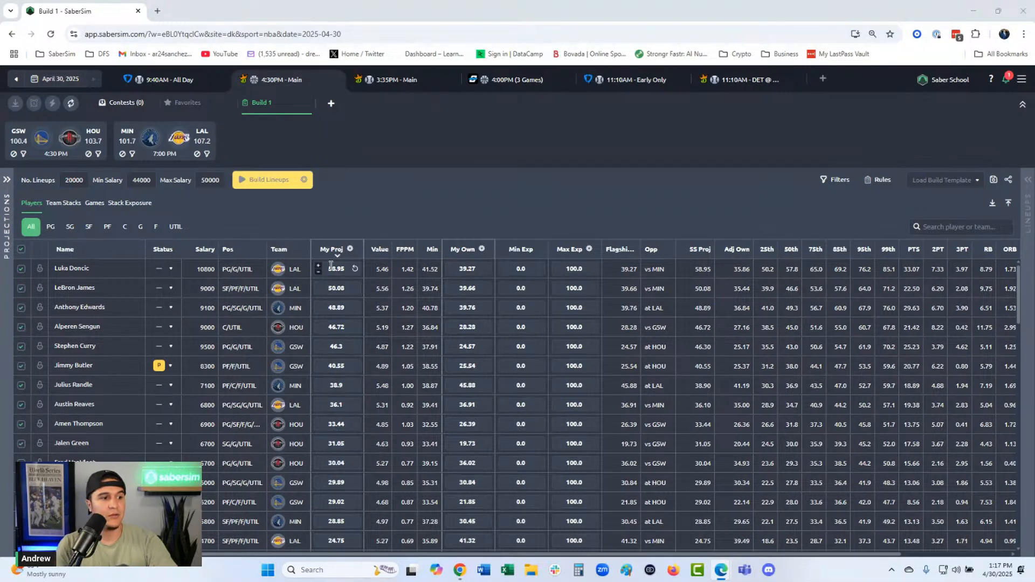
- Set My Proj to 58.96 for Luka Doncic and 50.09 for LeBron James
text(96)
click(379, 199)
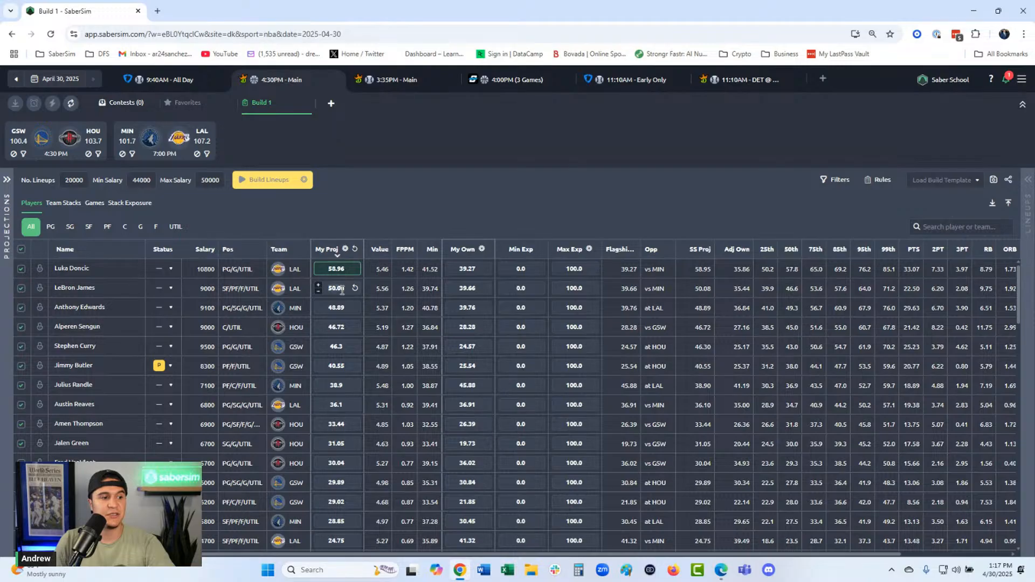
text(.09)
click(379, 211)
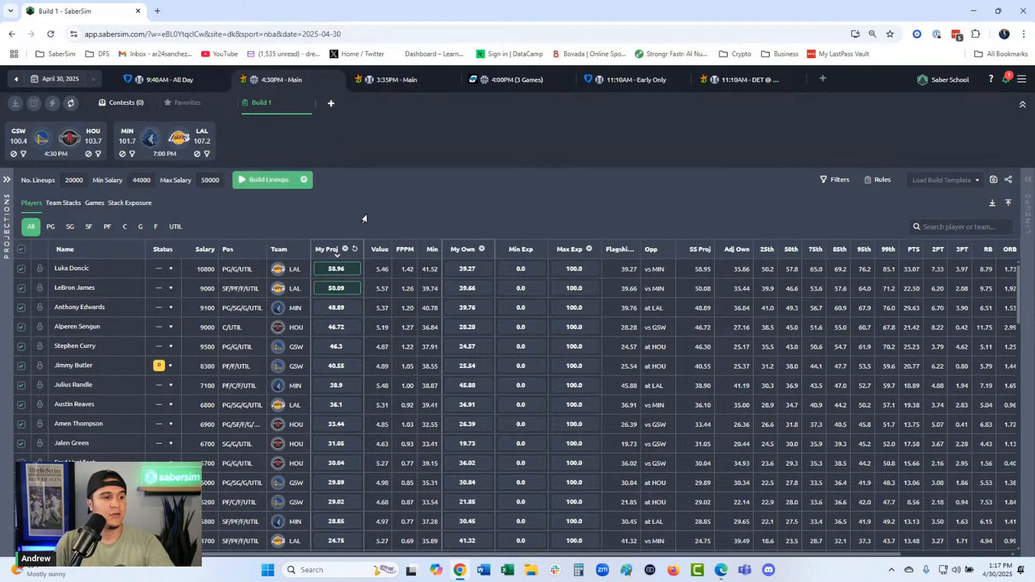
- Set the number of lineups in the build to 500
drag(85, 181, 22, 185)
text(500)
click(403, 164)
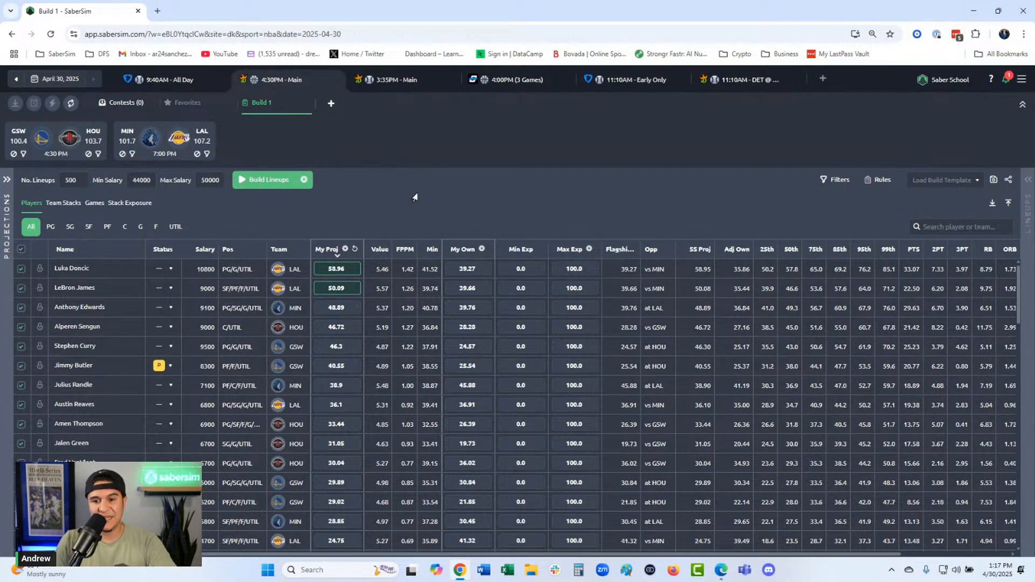
- Create and apply a player pool filter for all positions that removes low-projected players, using a threshold of 5
scroll(359, 401, down, 6)
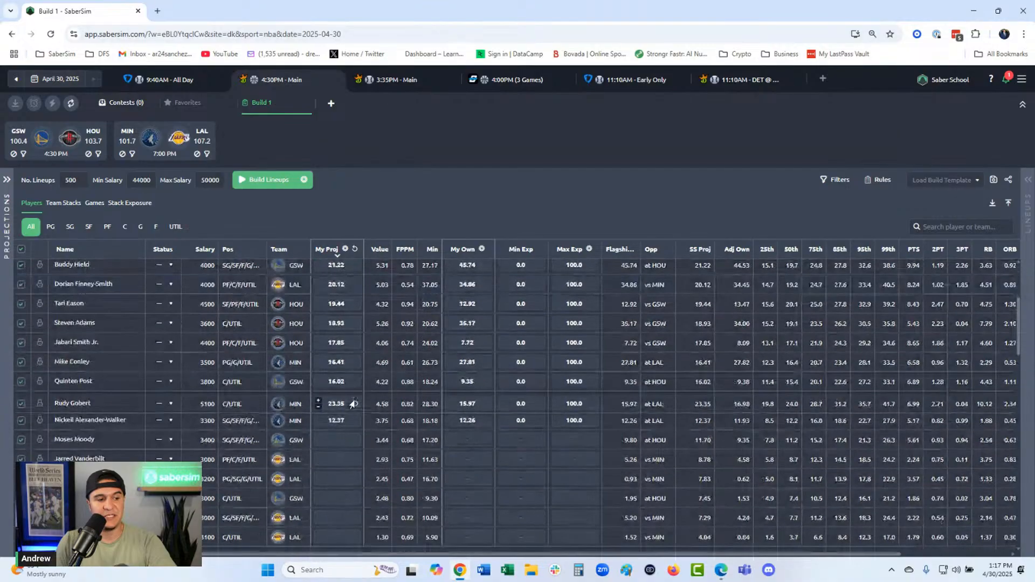
scroll(353, 404, down, 3)
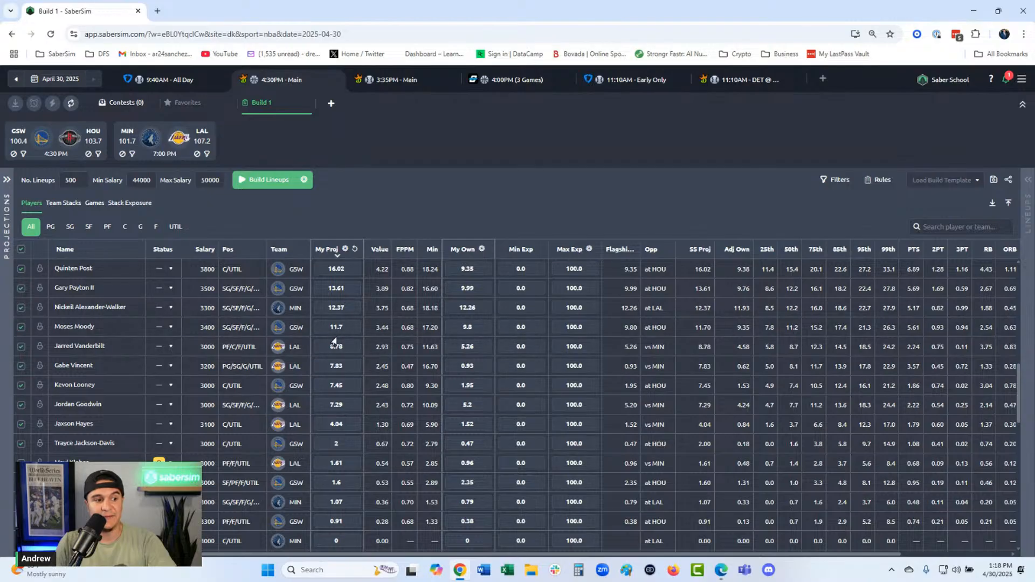
click(836, 182)
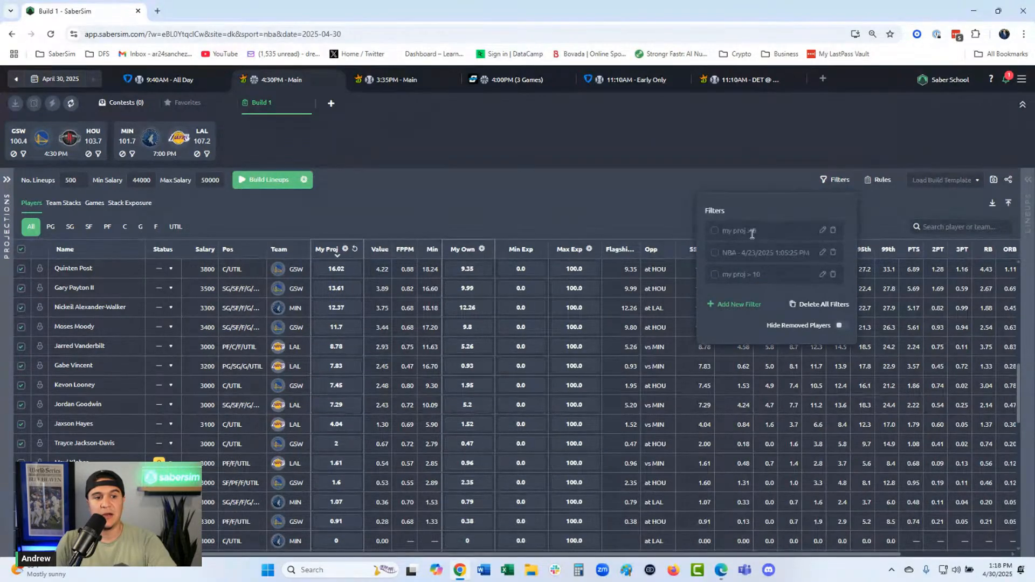
click(717, 303)
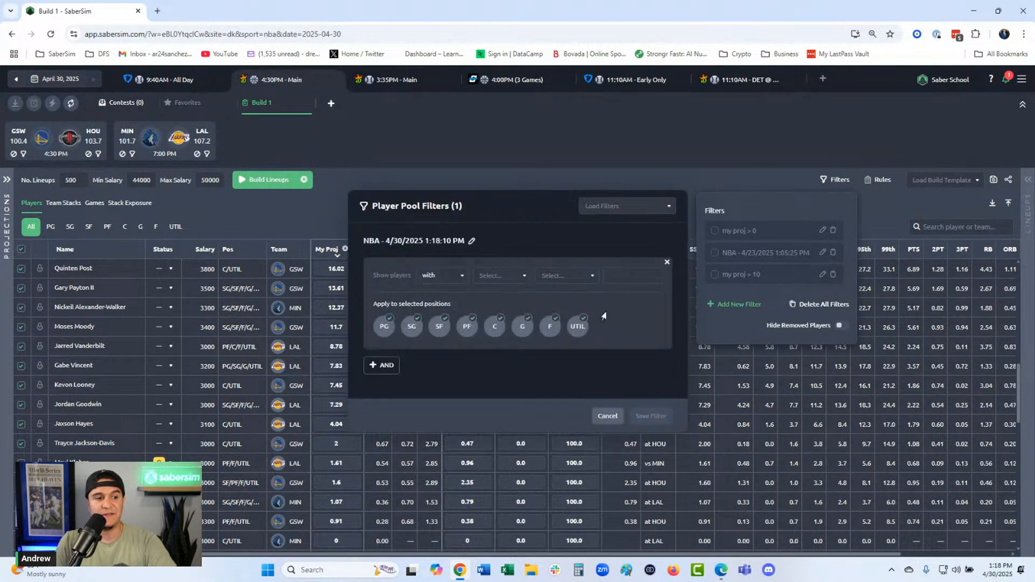
click(502, 275)
click(501, 302)
click(566, 276)
click(564, 297)
text(5)
click(651, 416)
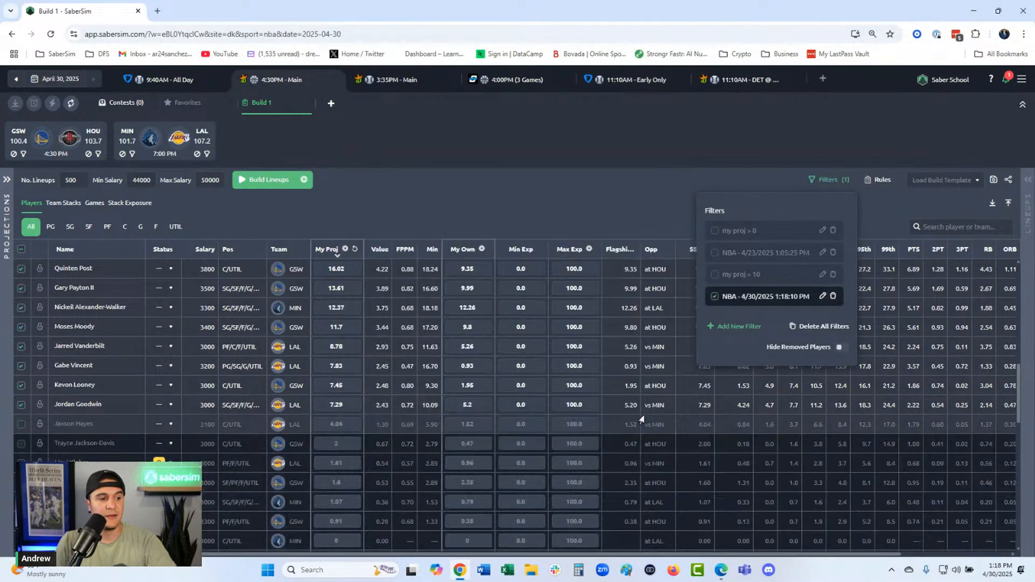
click(448, 185)
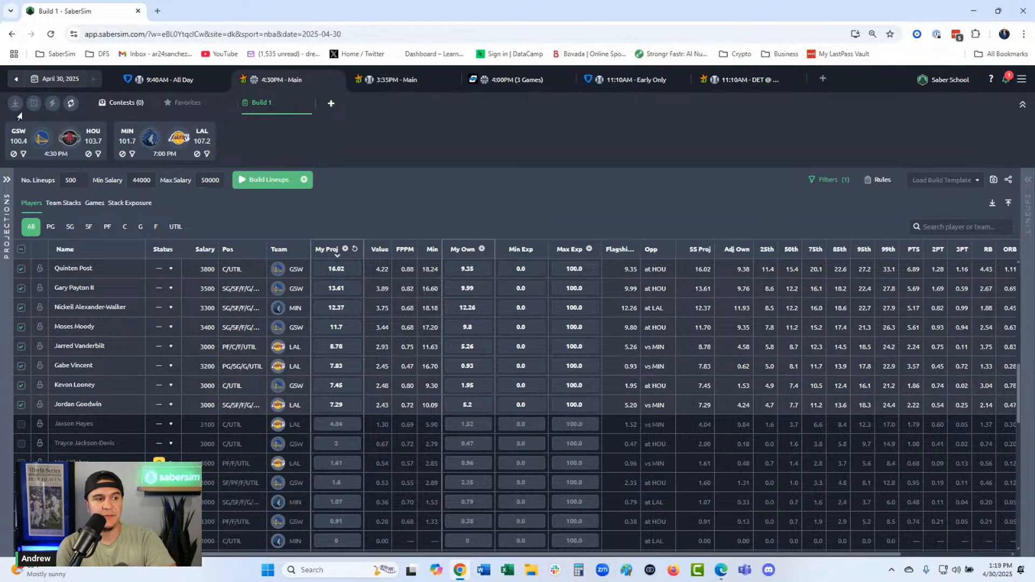
- Check the correlation and sim diversity settings and build the lineups in Sim mode
click(304, 180)
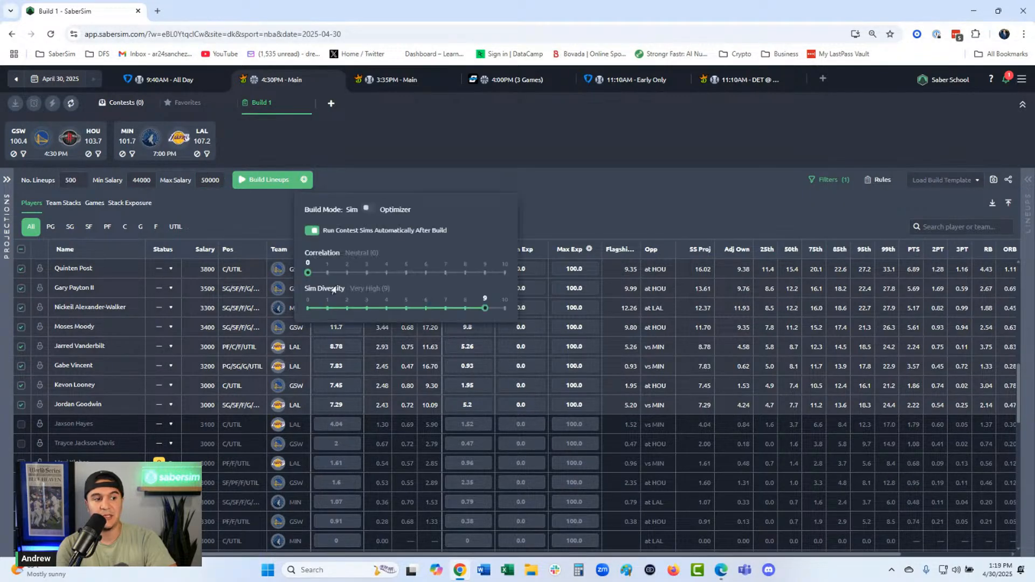
click(247, 183)
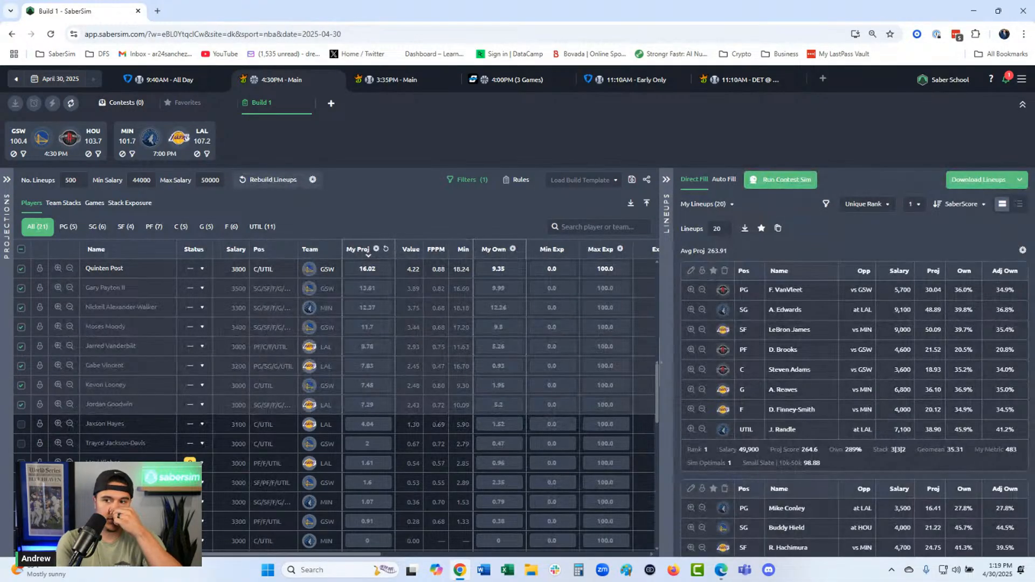
click(781, 180)
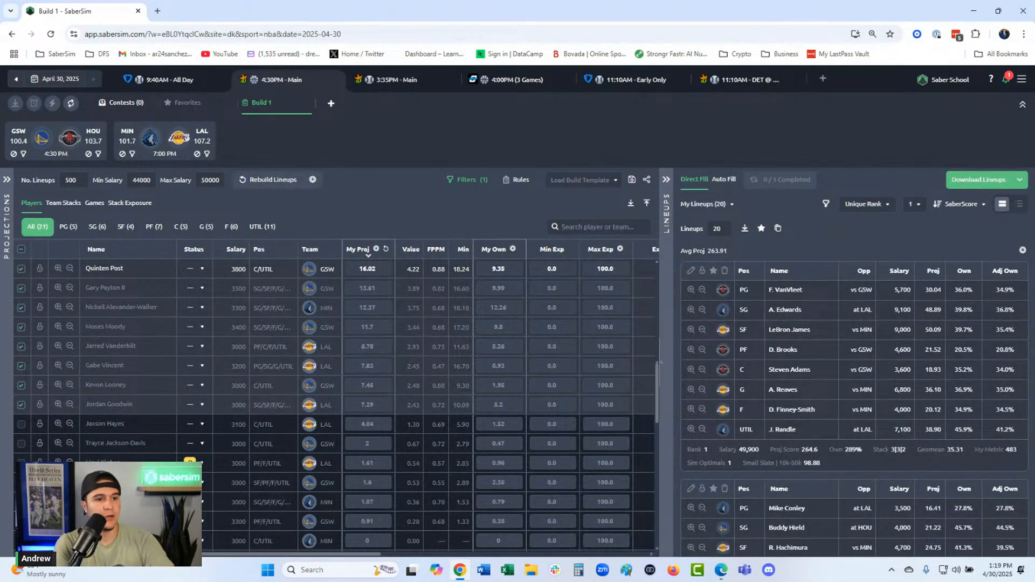
click(773, 183)
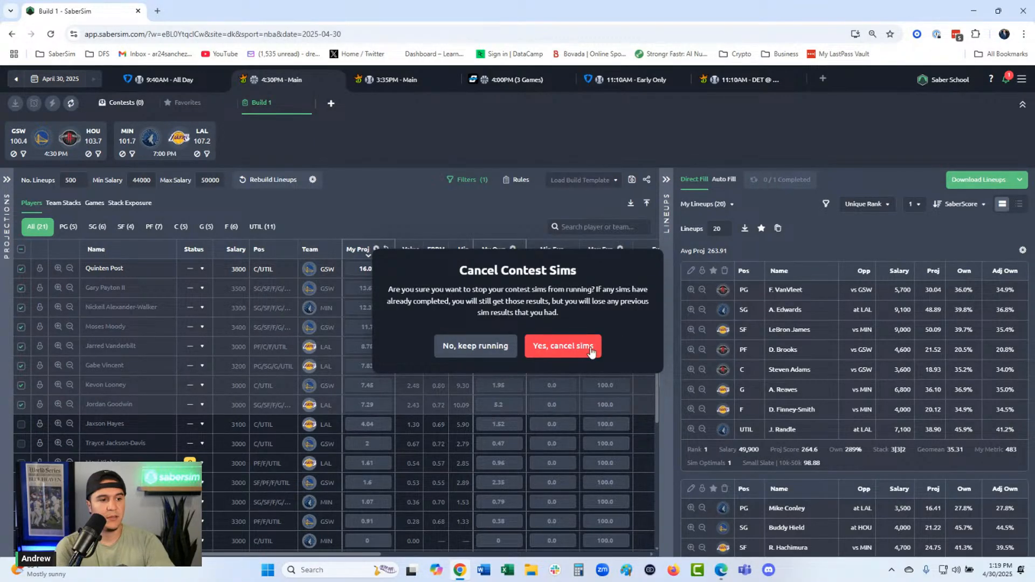
click(561, 350)
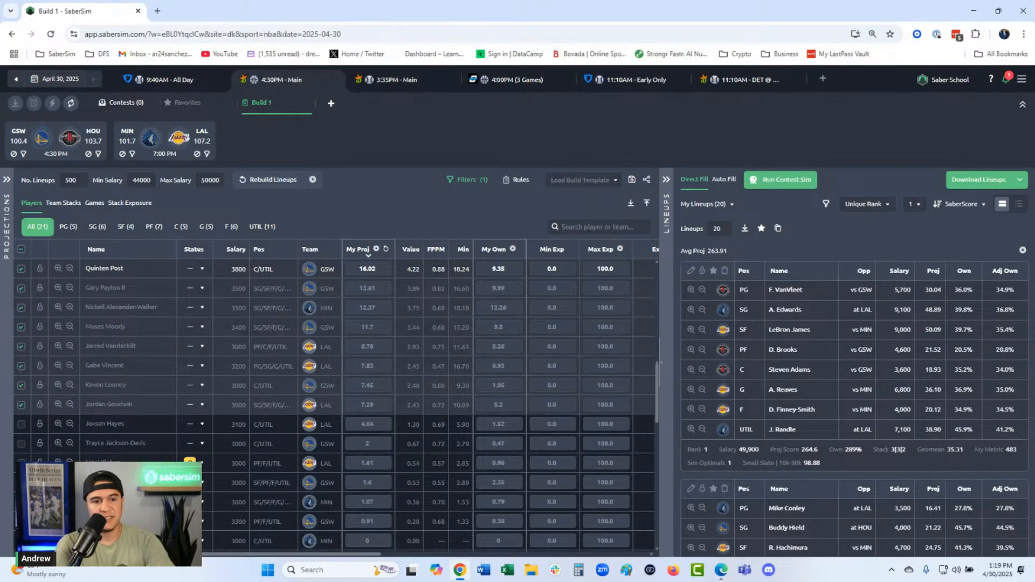
- Sort the built lineups by the Small Slate | 50k+ SaberScore
click(962, 205)
mouse_move(976, 221)
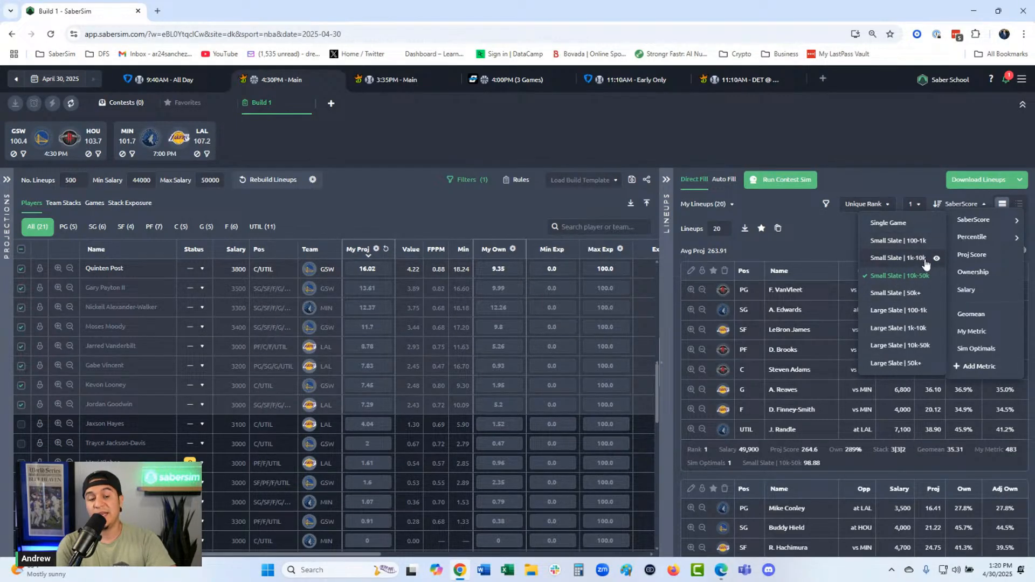
click(912, 298)
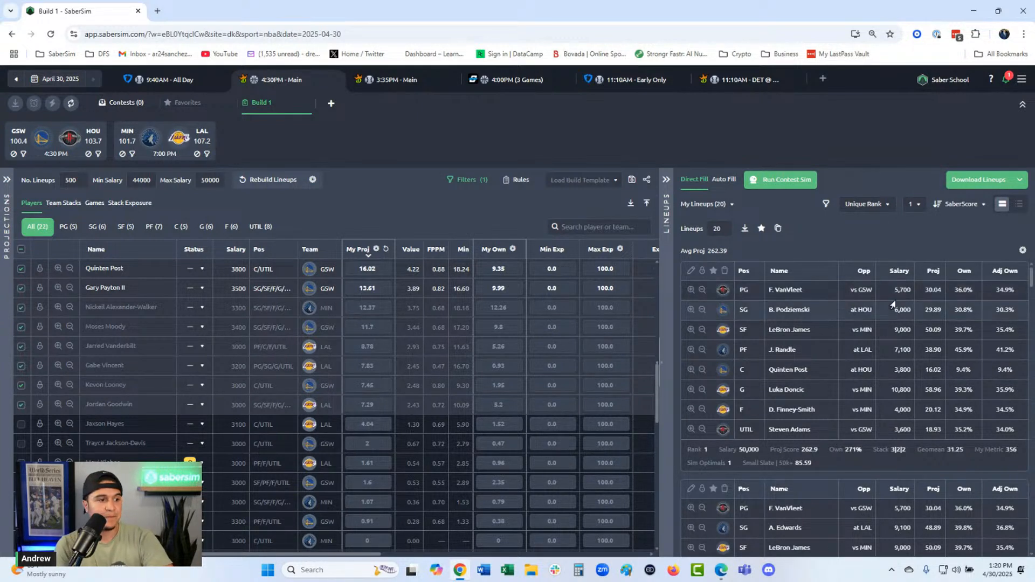
- Narrow the Name column, widen the player table, and sort the players by Exposure in descending order
drag(175, 247, 131, 249)
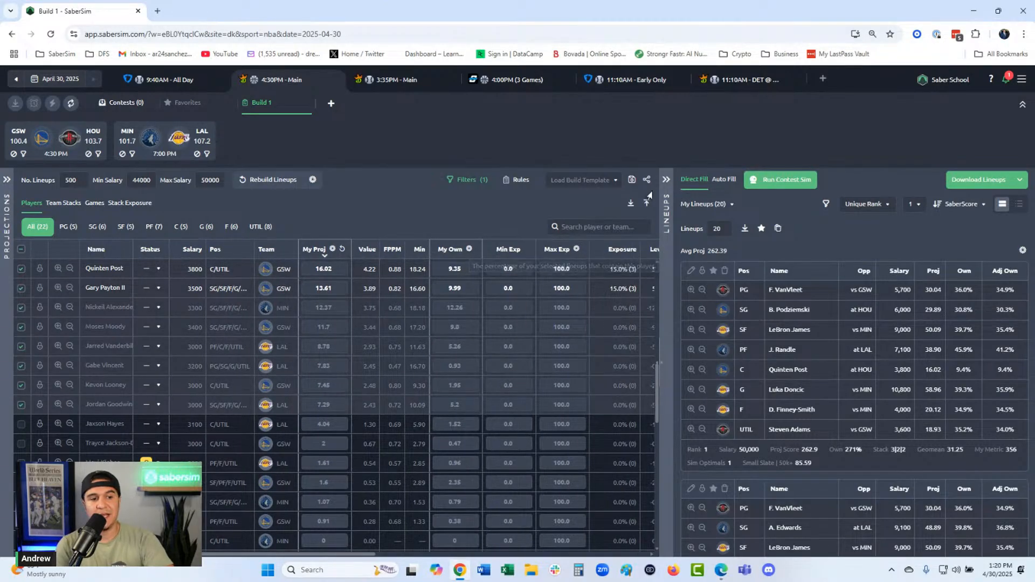
click(615, 249)
drag(659, 186, 756, 186)
click(617, 249)
click(618, 249)
click(618, 249)
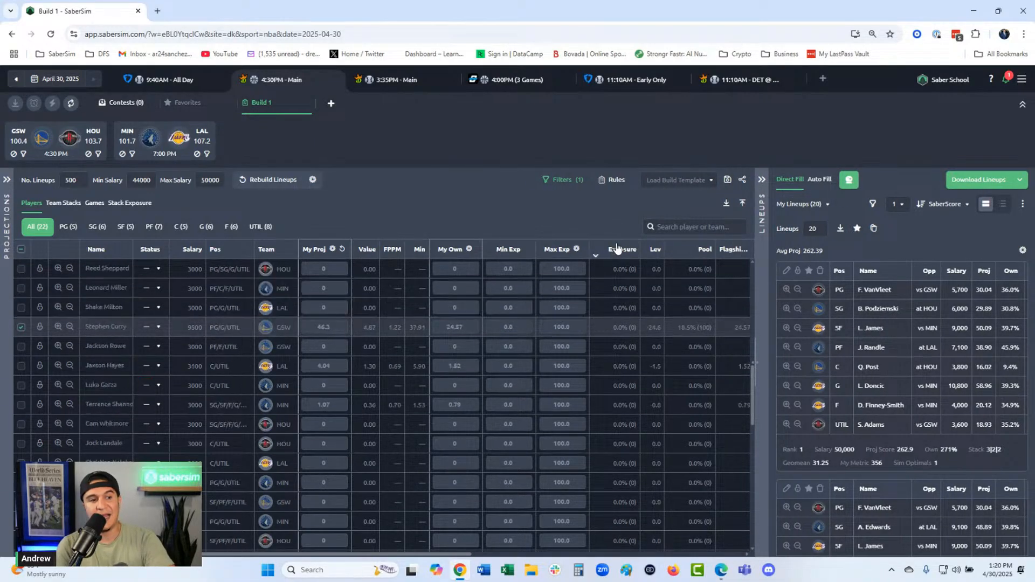
click(618, 249)
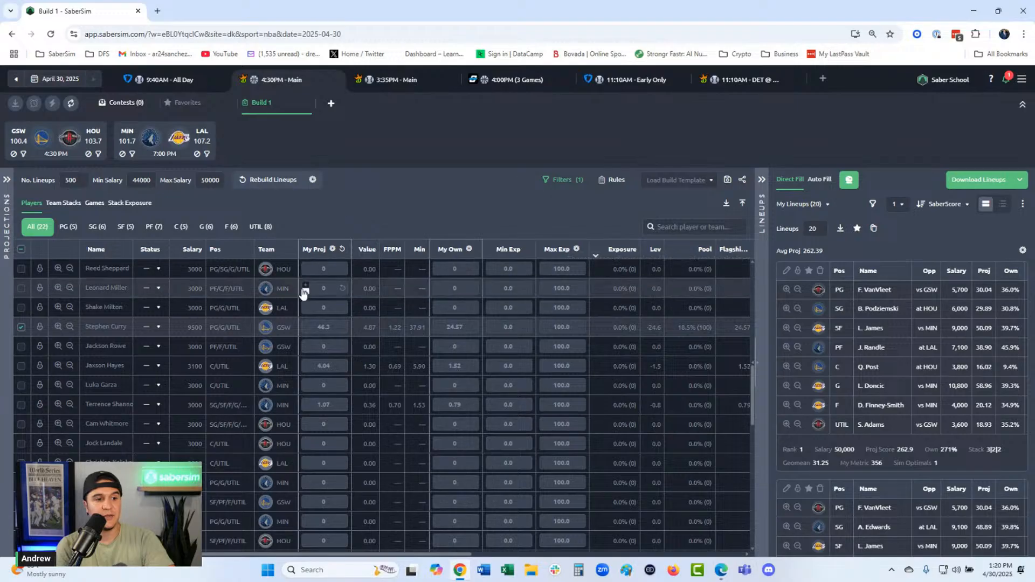
- Select every player in the pool and apply the change, then sort the lineups by the Small Slate | 10k-50k SaberScore
click(21, 251)
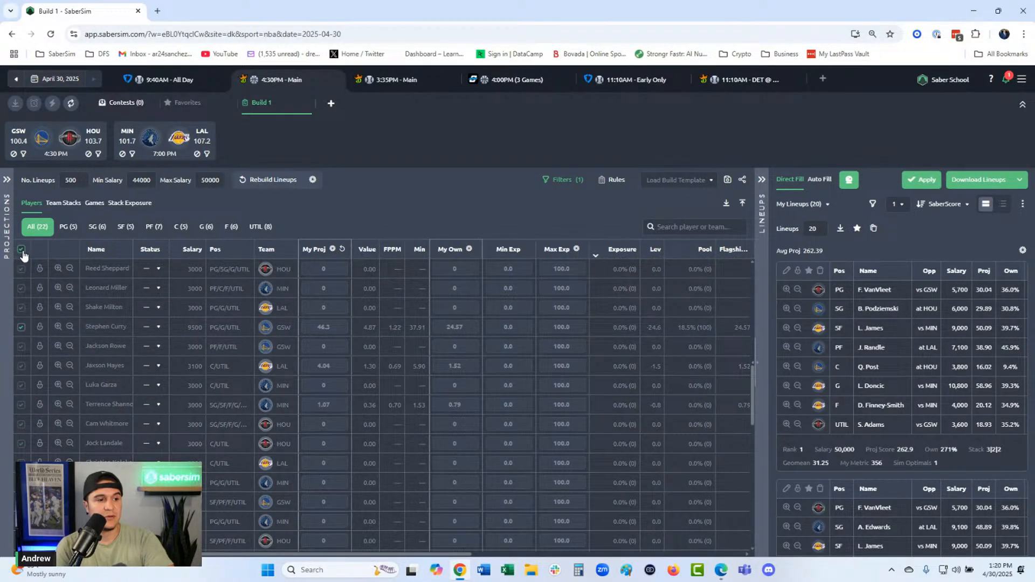
click(922, 183)
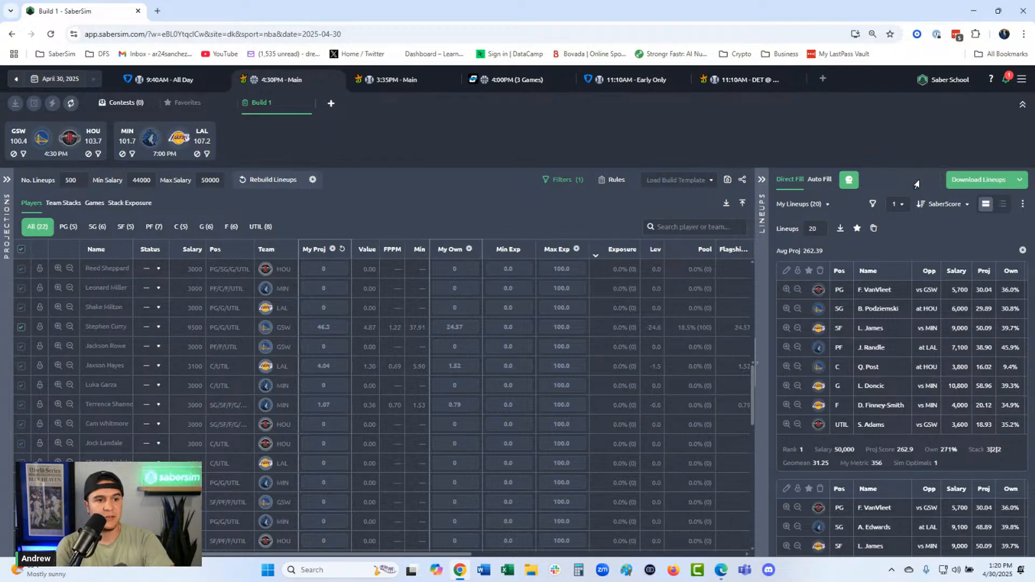
click(945, 204)
mouse_move(958, 222)
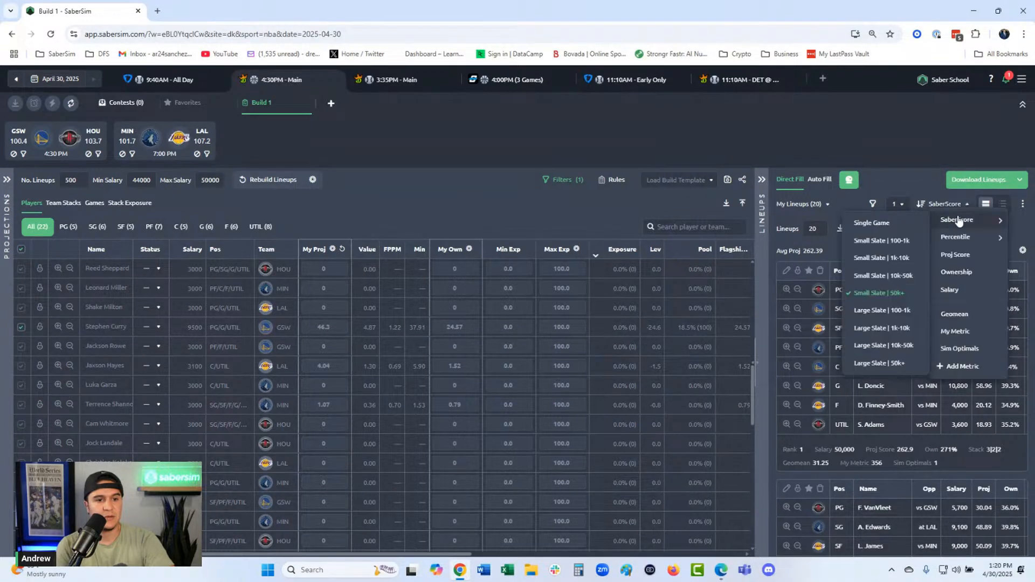
click(887, 291)
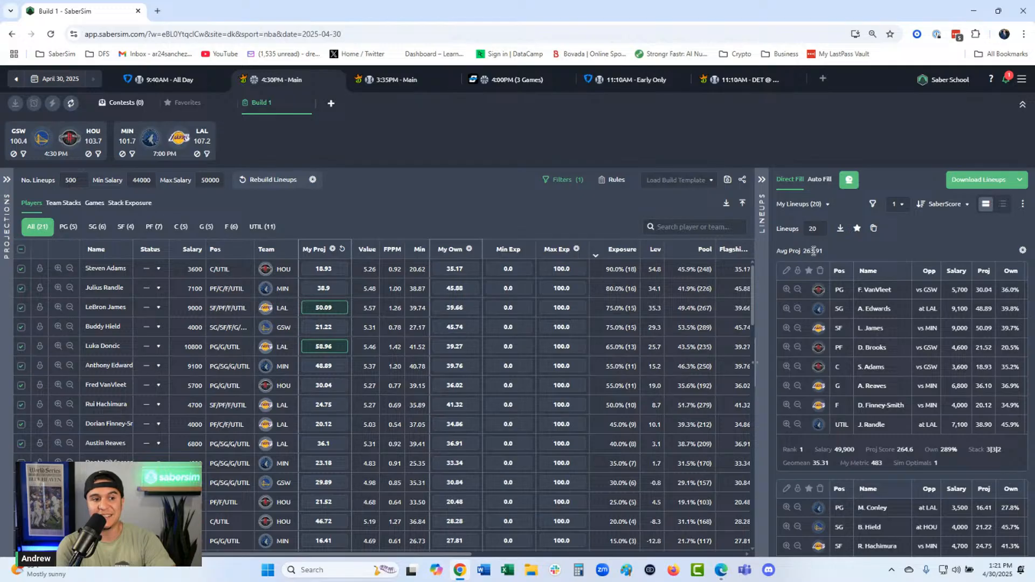
- Widen the Name column and look through the generated lineups down to rank 20 and the saved lineup filters
drag(134, 250, 163, 254)
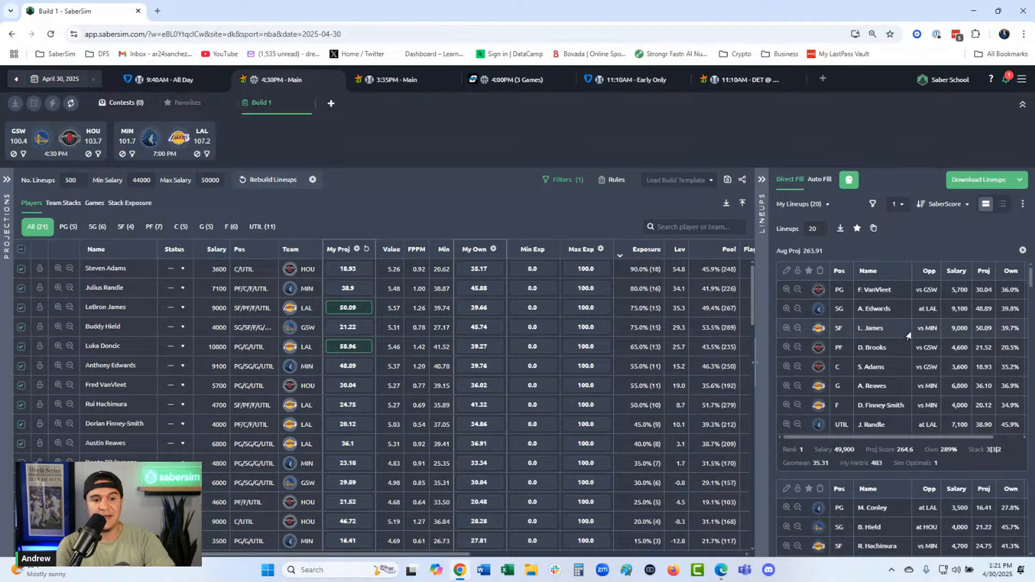
scroll(909, 330, down, 7)
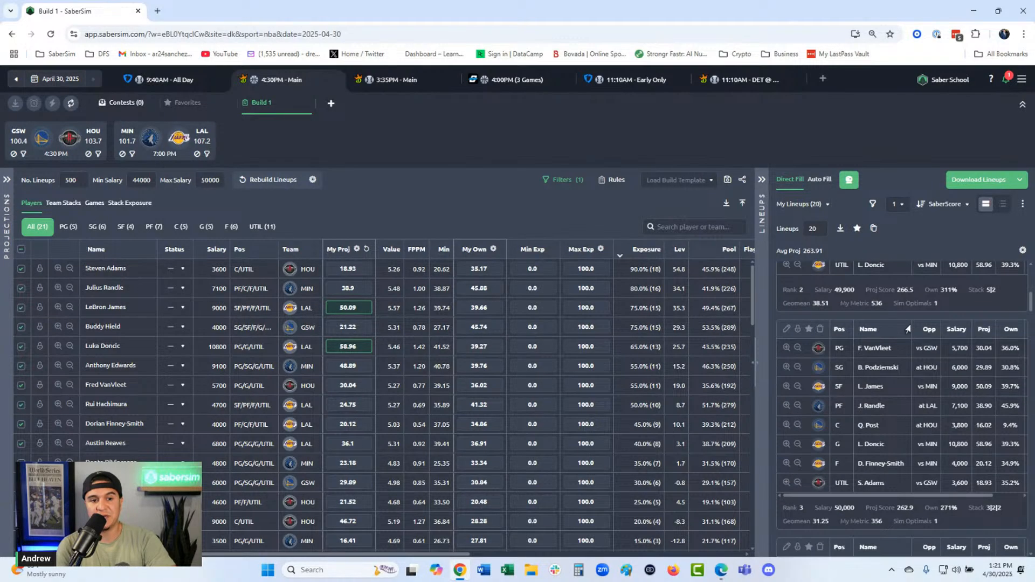
scroll(909, 329, down, 20)
scroll(1002, 362, down, 20)
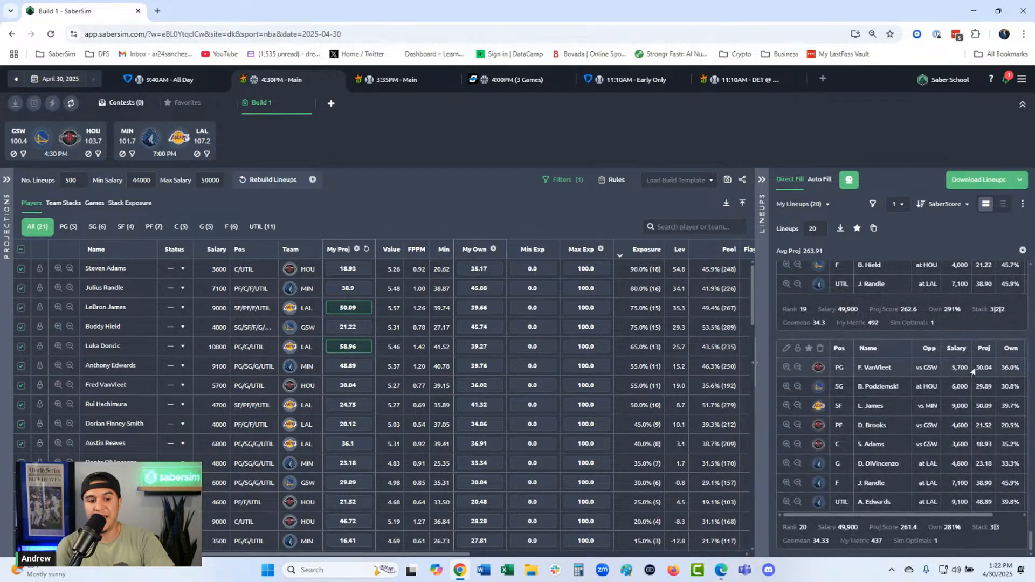
click(874, 203)
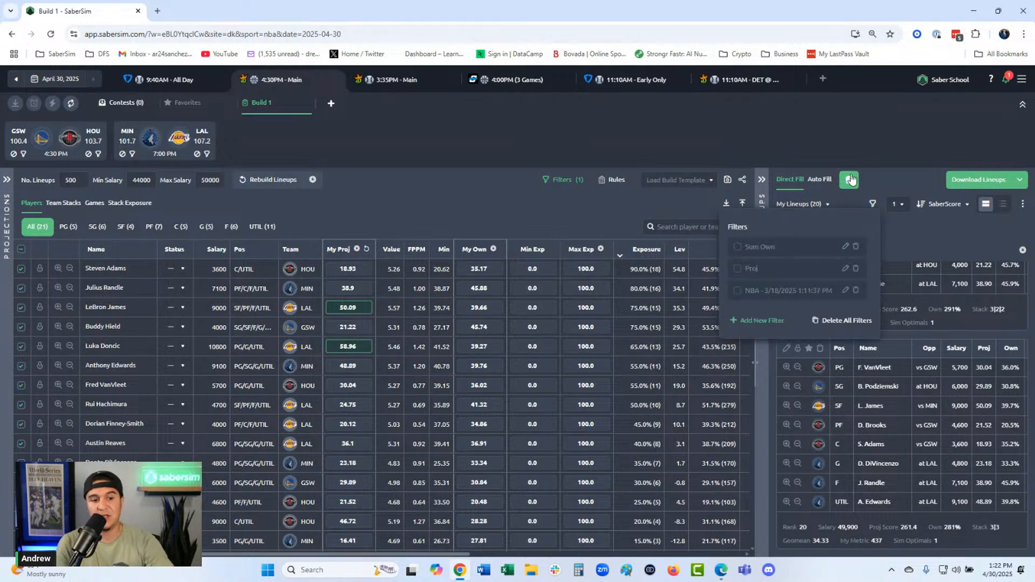
click(872, 204)
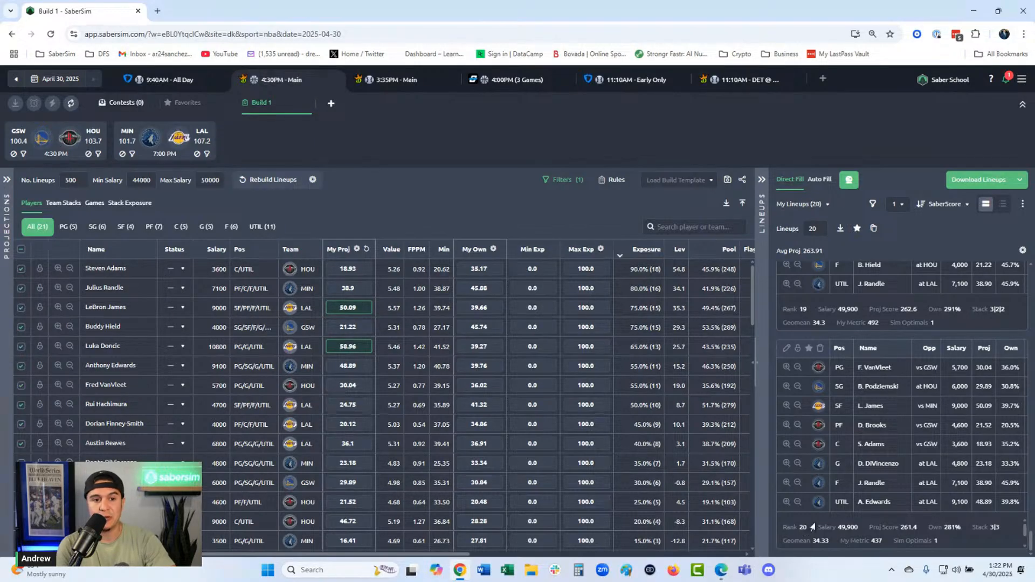
- Raise the minimum number of unique players per lineup to 2, and further to 3
click(900, 205)
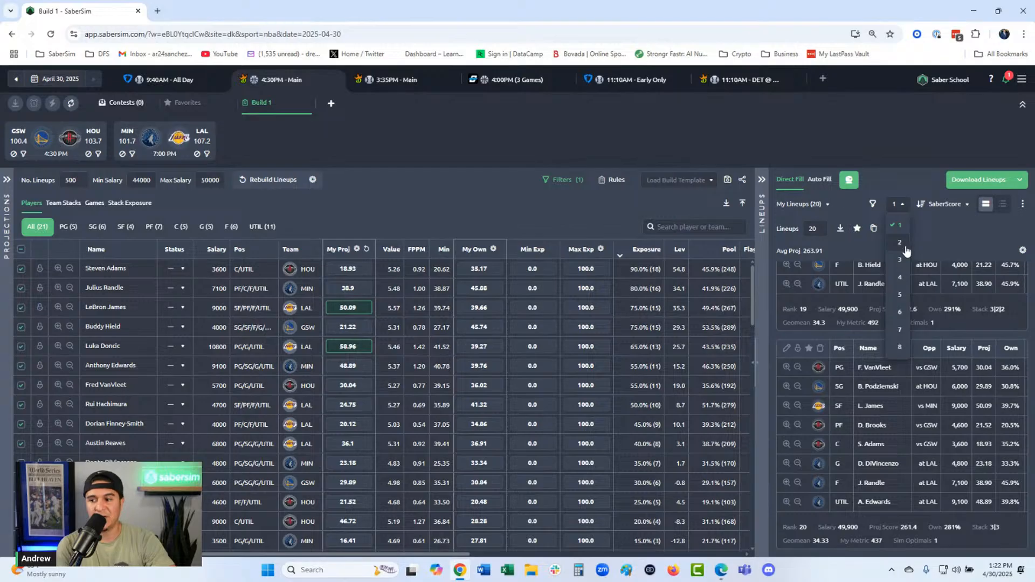
click(900, 242)
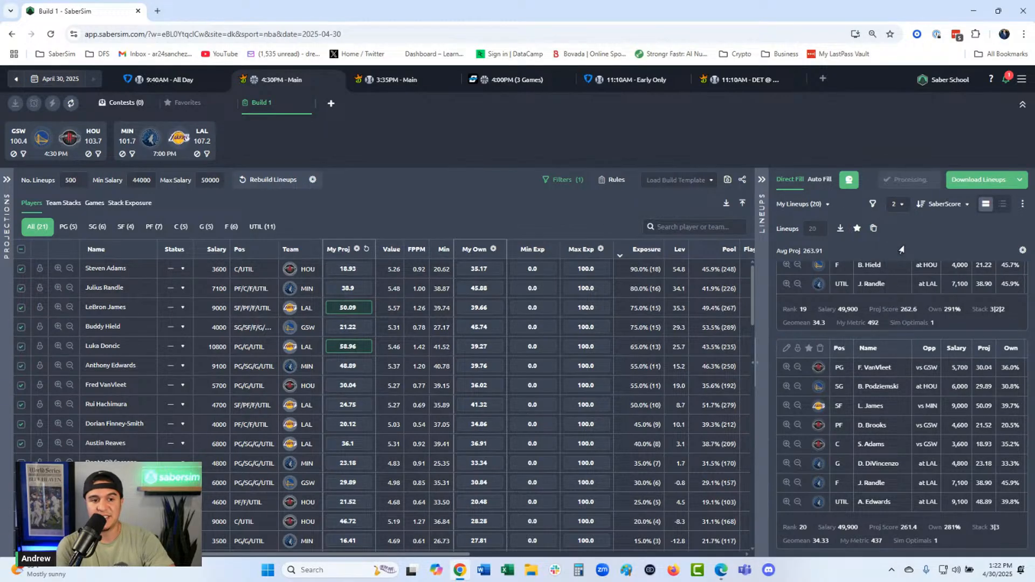
click(897, 204)
click(898, 261)
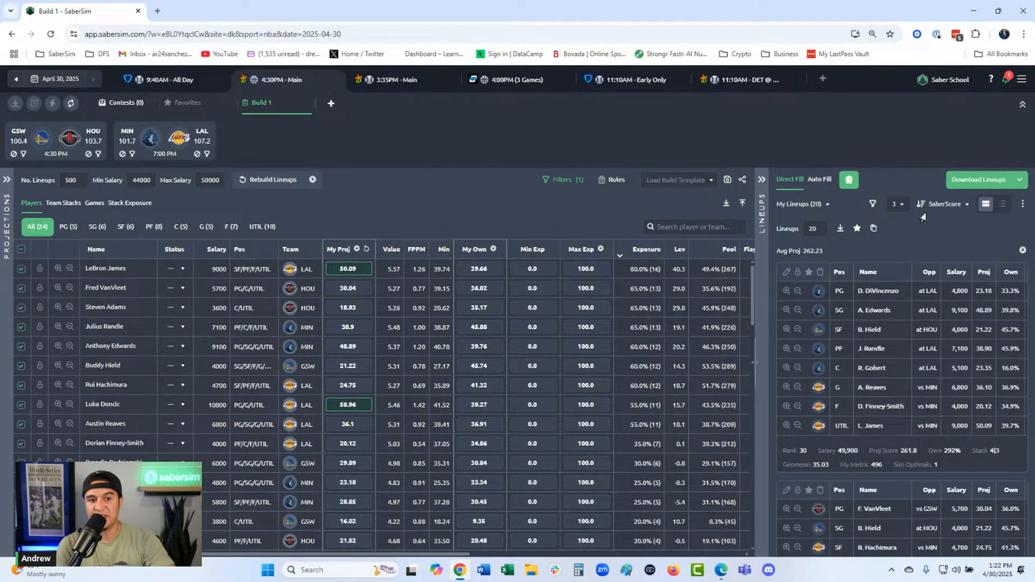
- Try a minimum of 4 unique players per lineup, and set it back to 3
click(898, 206)
click(898, 276)
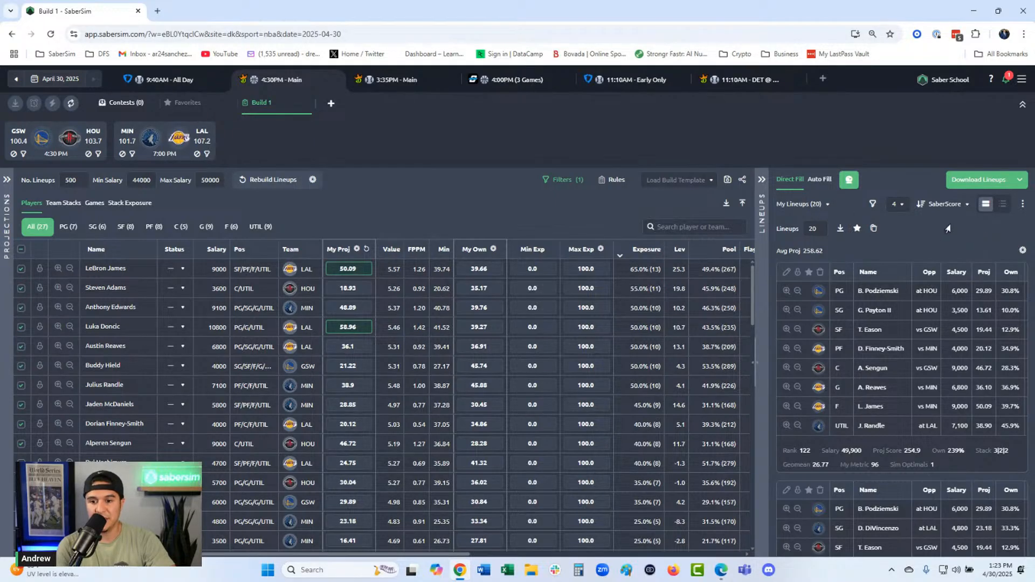
click(897, 205)
click(899, 264)
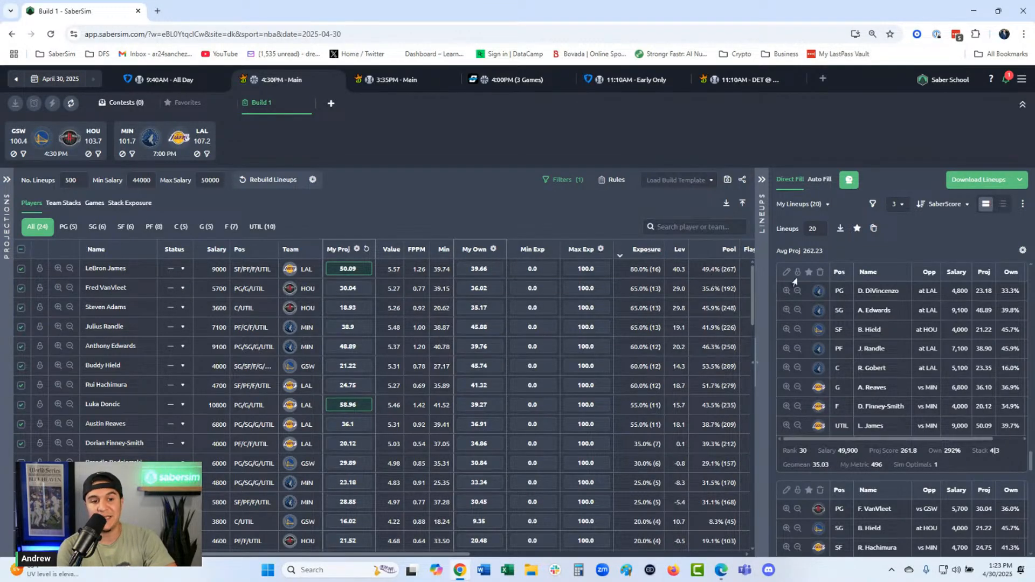
- Apply a maximum exposure of 65 to LeBron James, and reset it to 100 and reapply
click(811, 229)
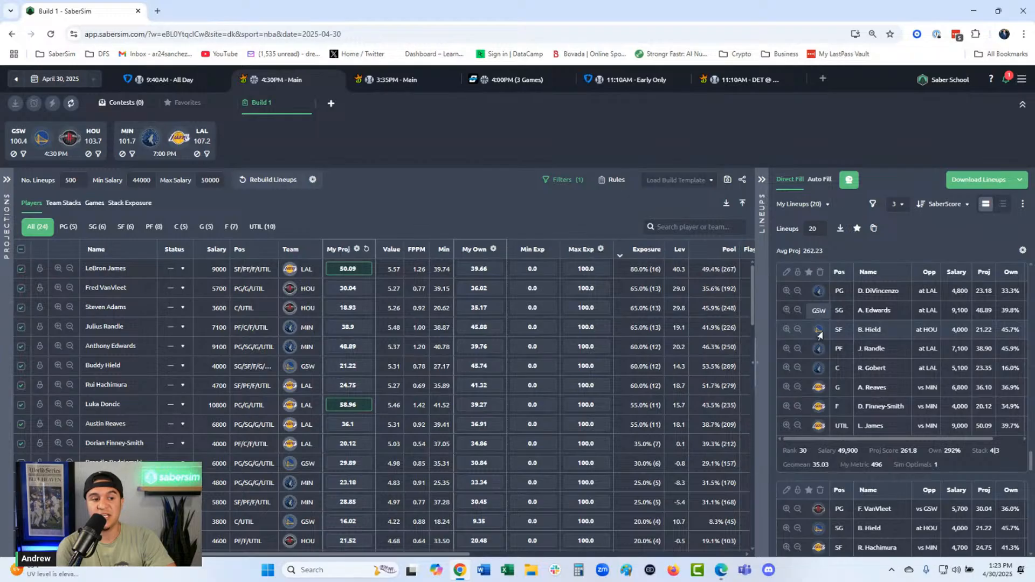
click(486, 269)
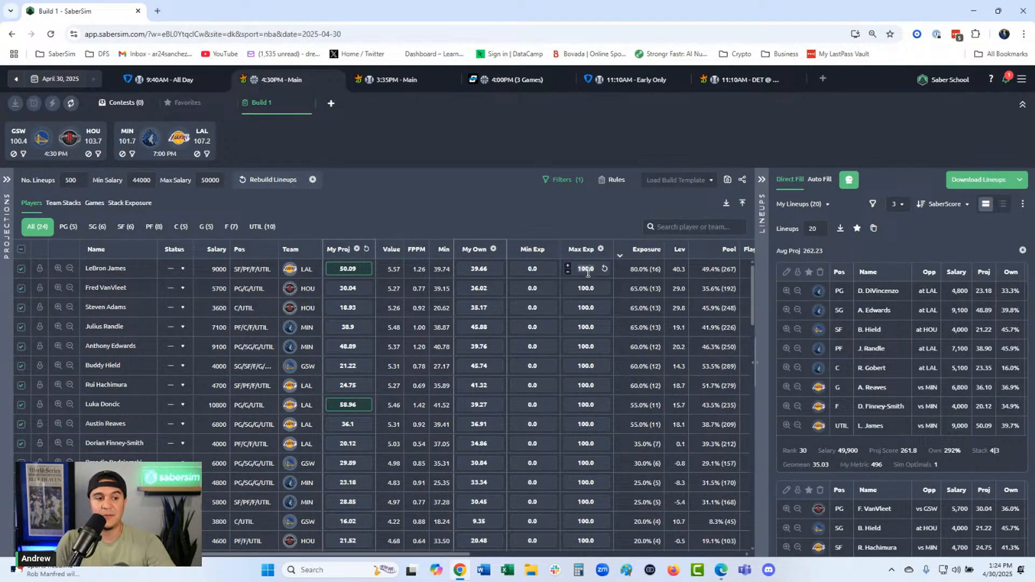
text(65)
key(Return)
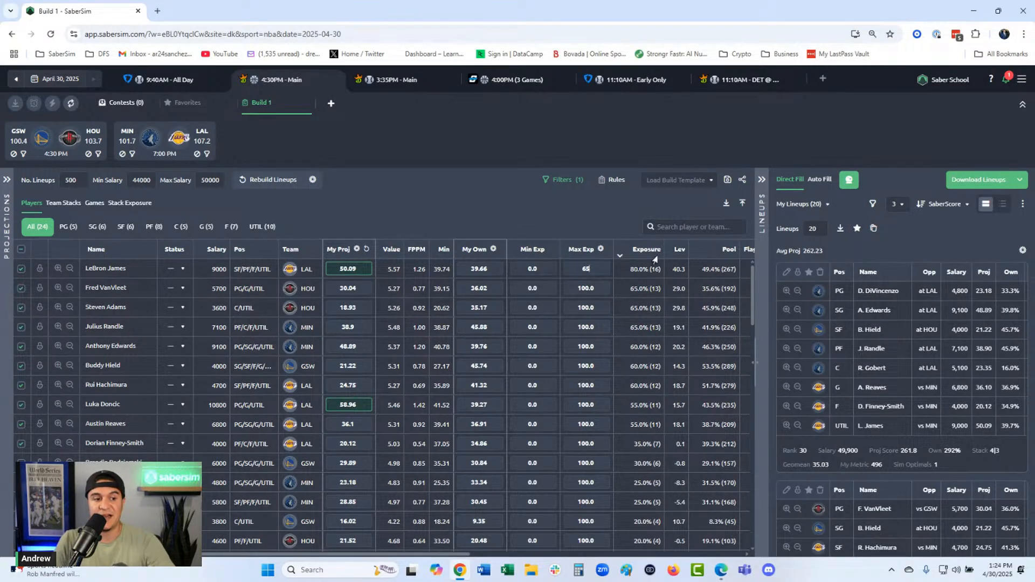
click(925, 185)
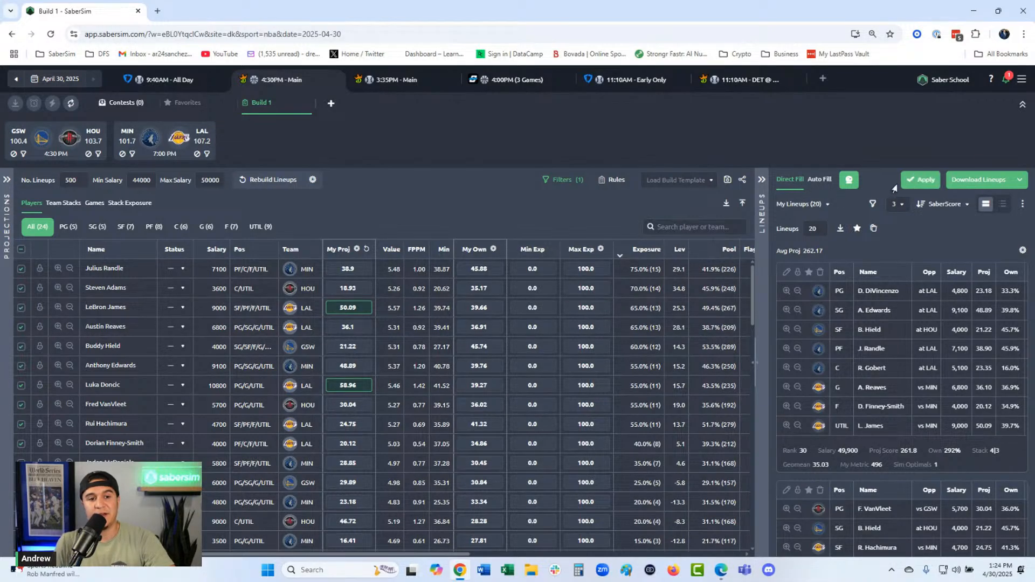
click(910, 184)
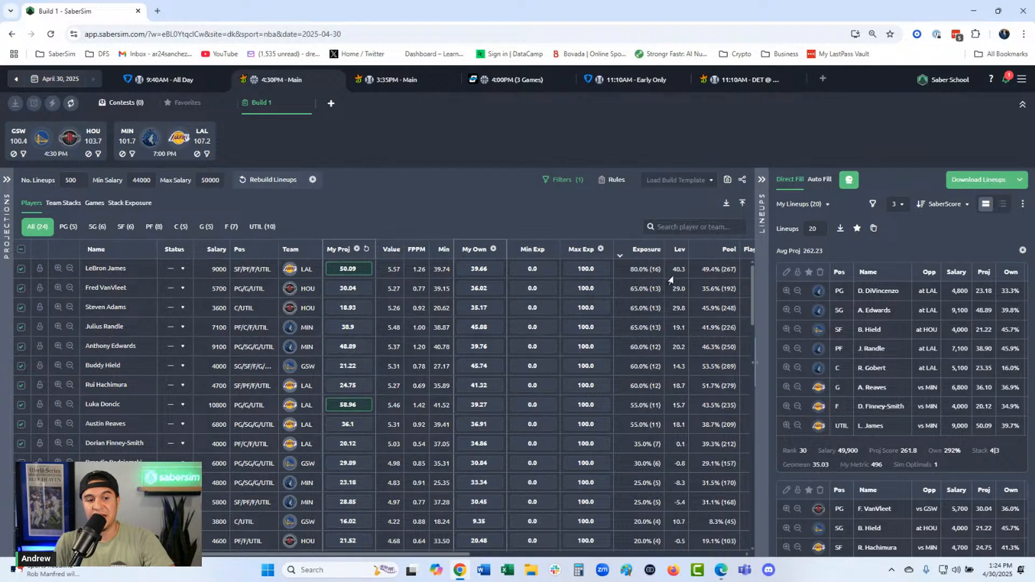
- Look through the lineups with a minimum of 4 unique players, and restore the minimum to 3
click(898, 204)
click(900, 277)
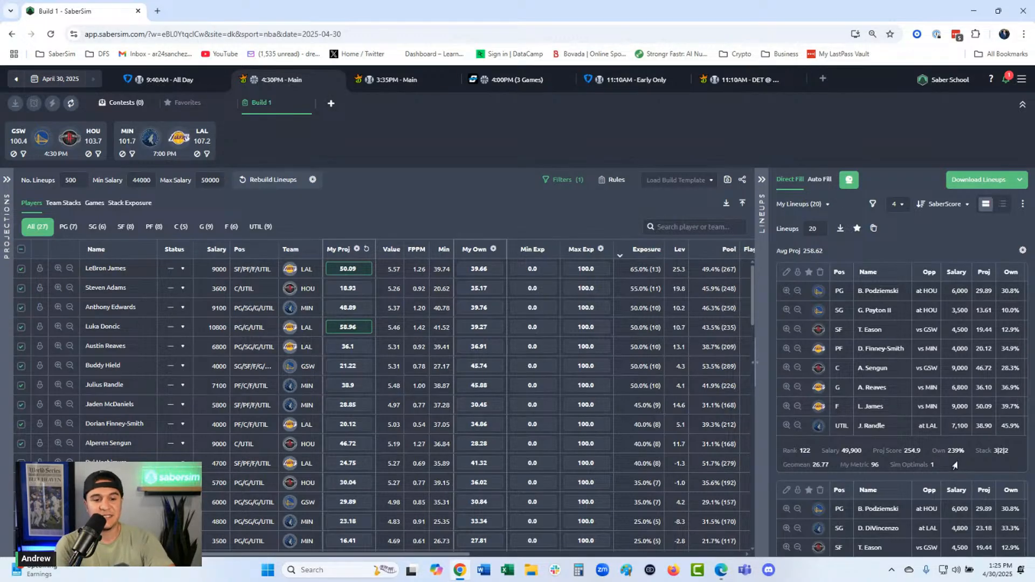
scroll(911, 377, down, 4)
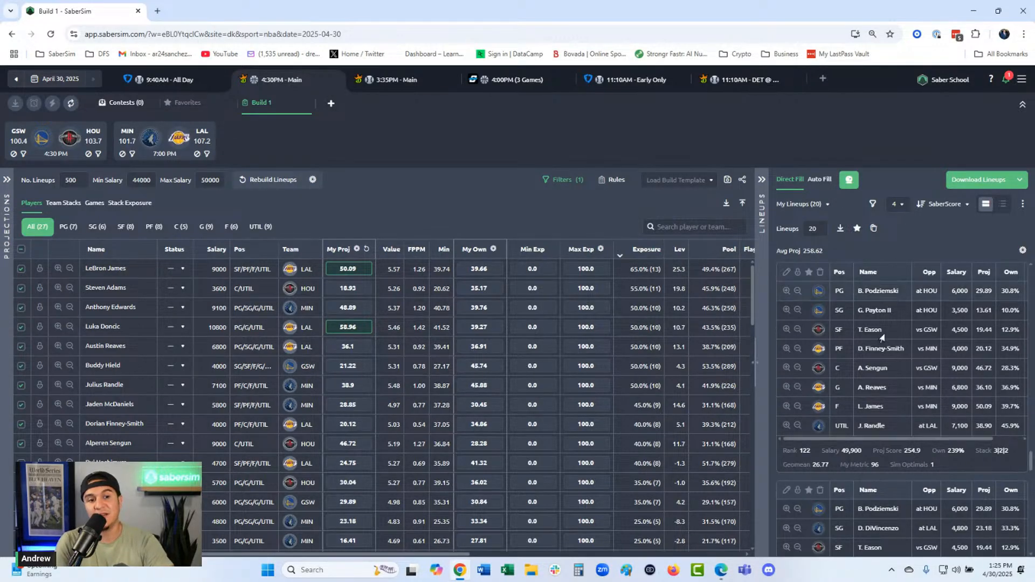
scroll(912, 411, down, 10)
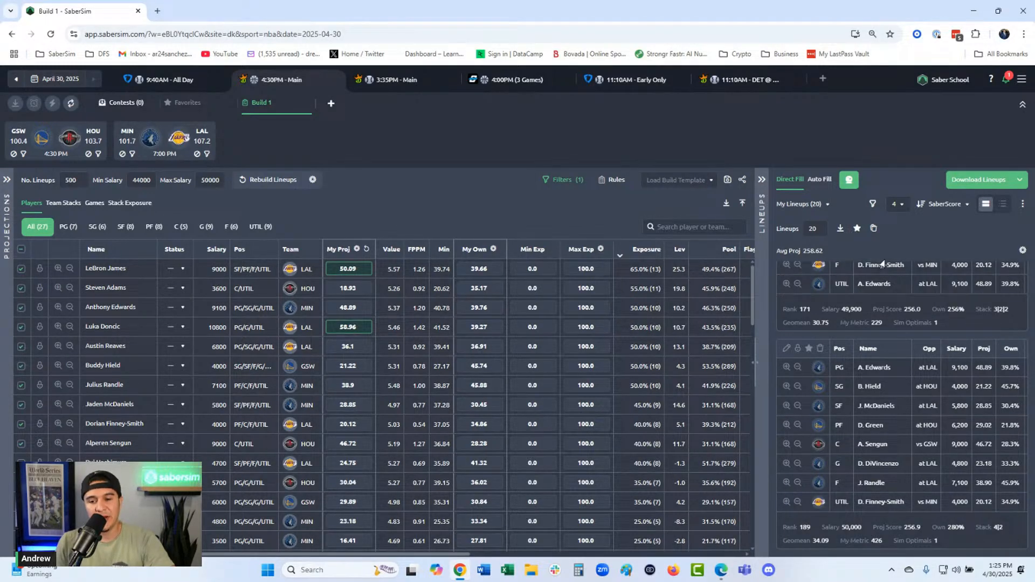
click(903, 208)
click(899, 260)
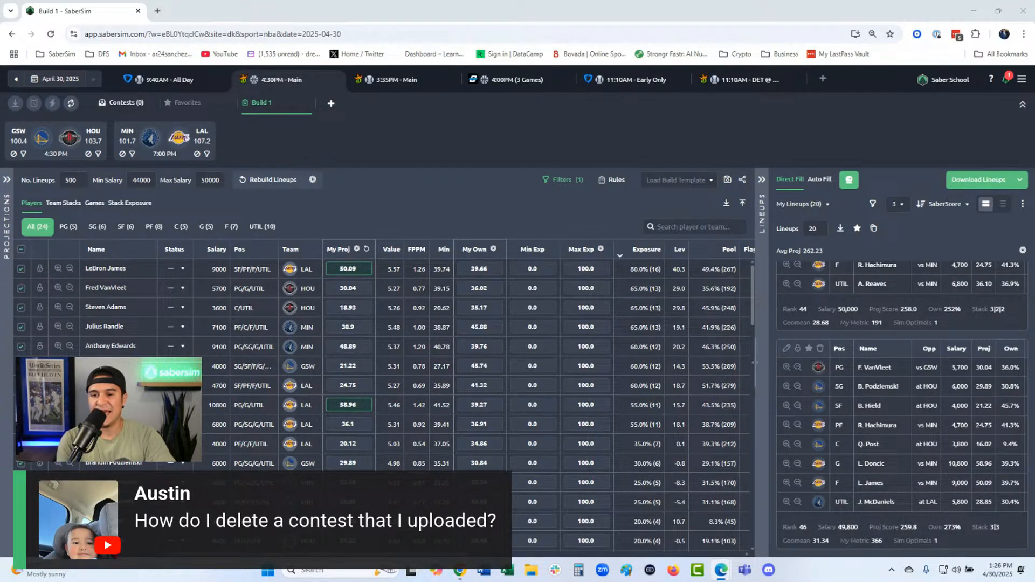
- Show the contests of the 4:30PM Main slate and check its entries upload dialog, closing it without uploading a file
click(124, 105)
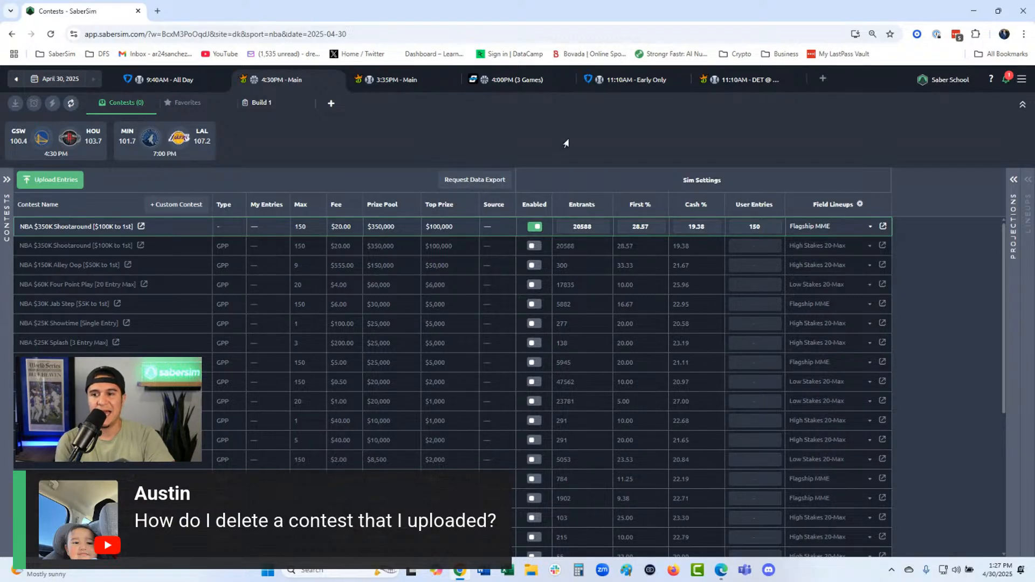
click(67, 185)
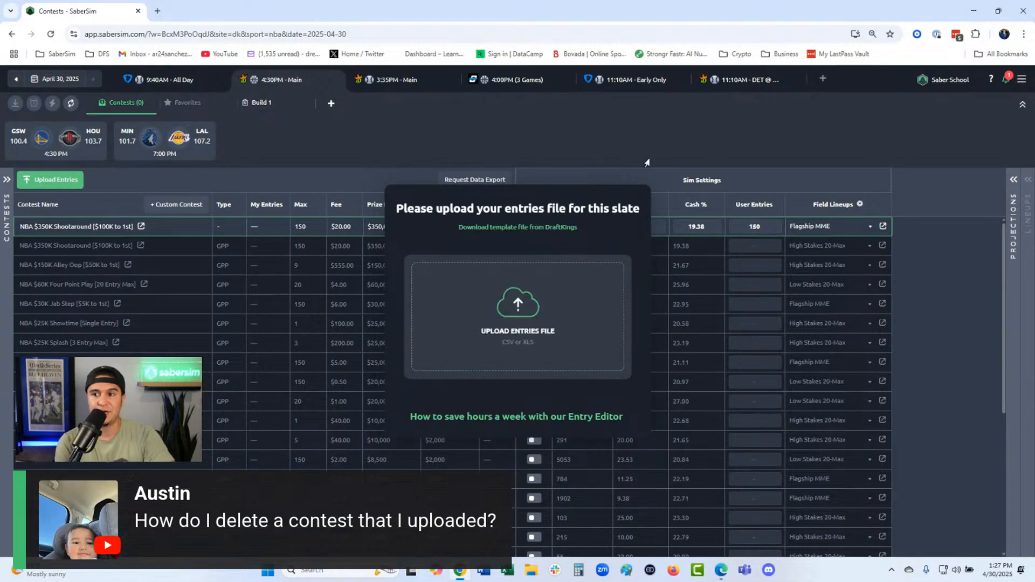
click(630, 119)
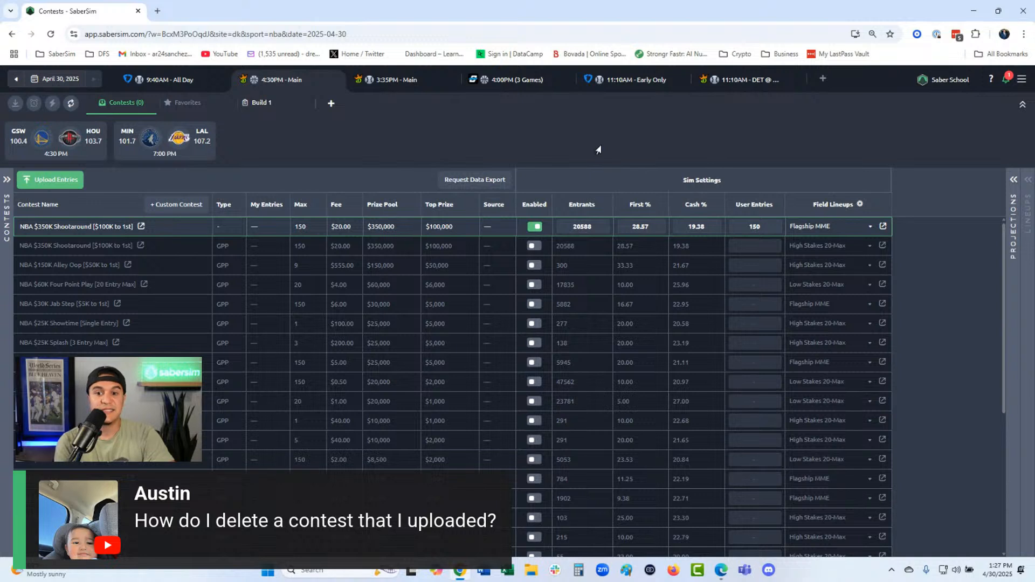
- Open the contests of the 11:10AM Early Only slate and check the upload dialog for replacing its entries file
click(665, 84)
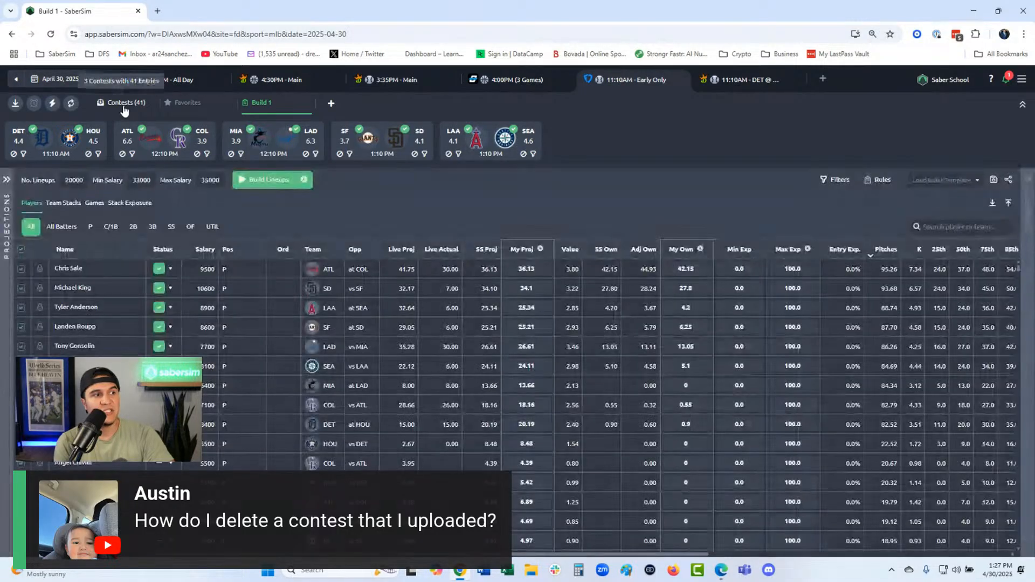
click(121, 106)
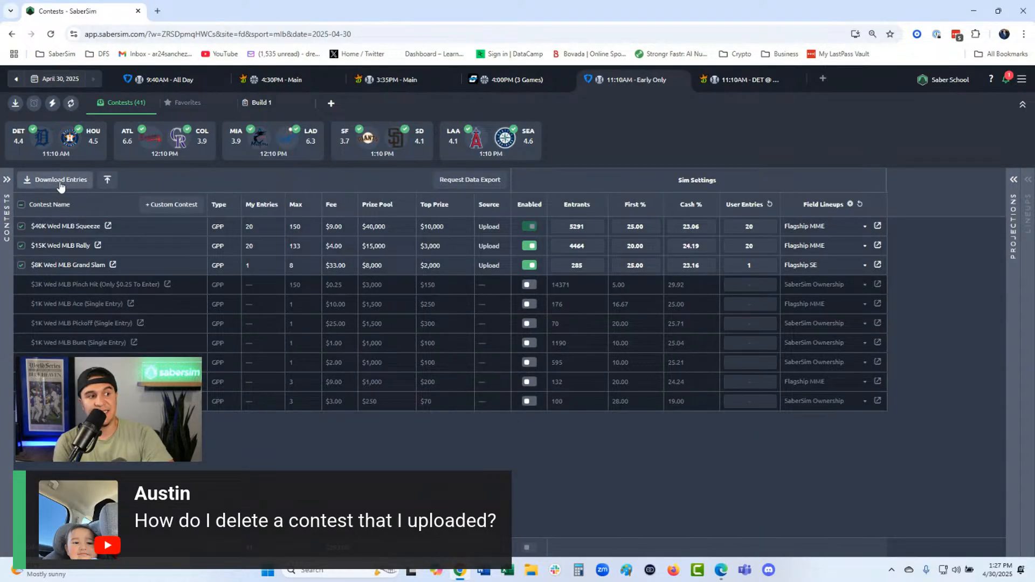
click(108, 181)
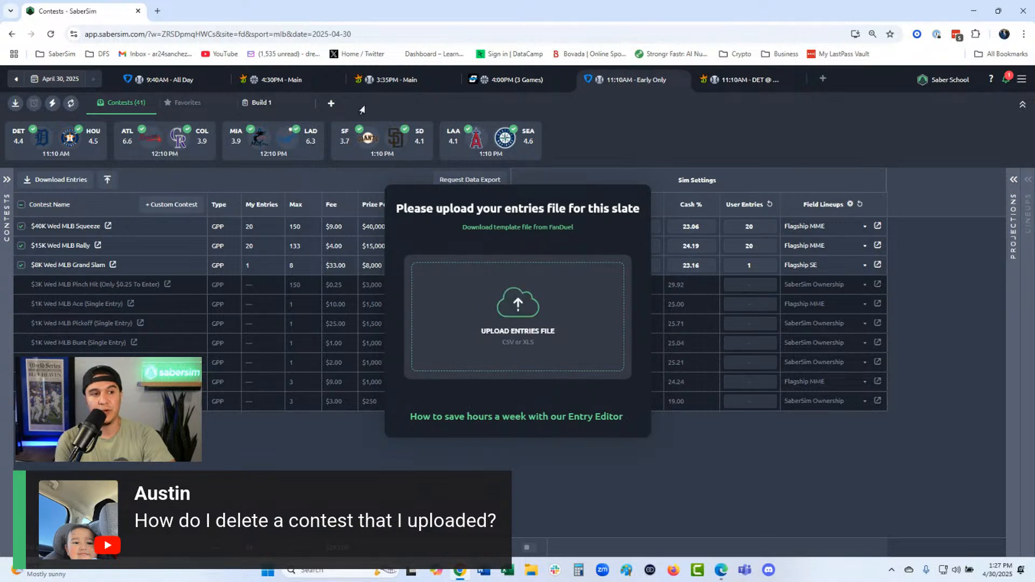
click(381, 87)
- View the player projections of the 3:35PM Main slate, and return to the 4:30PM Main slate
click(385, 88)
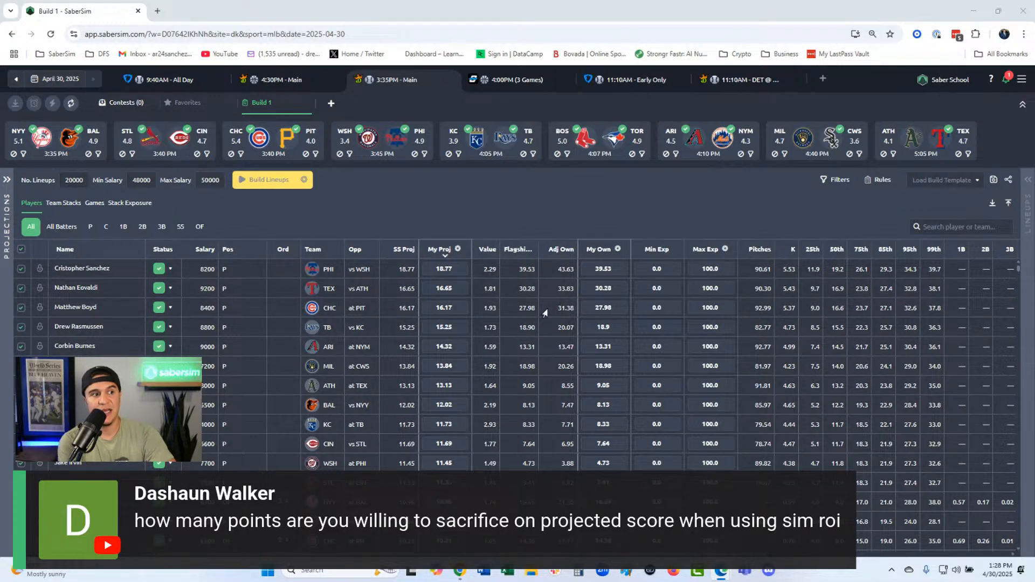
click(284, 86)
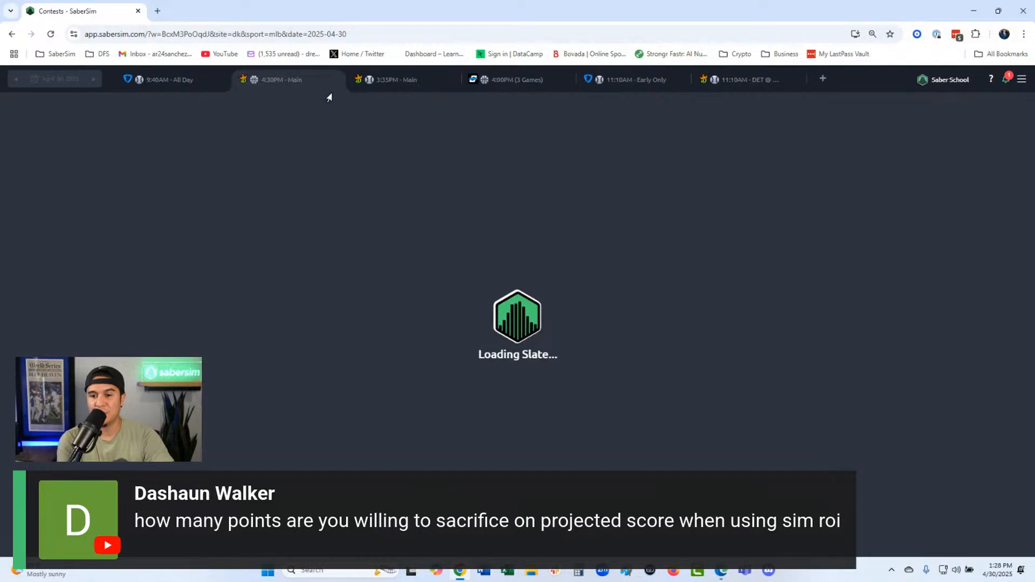